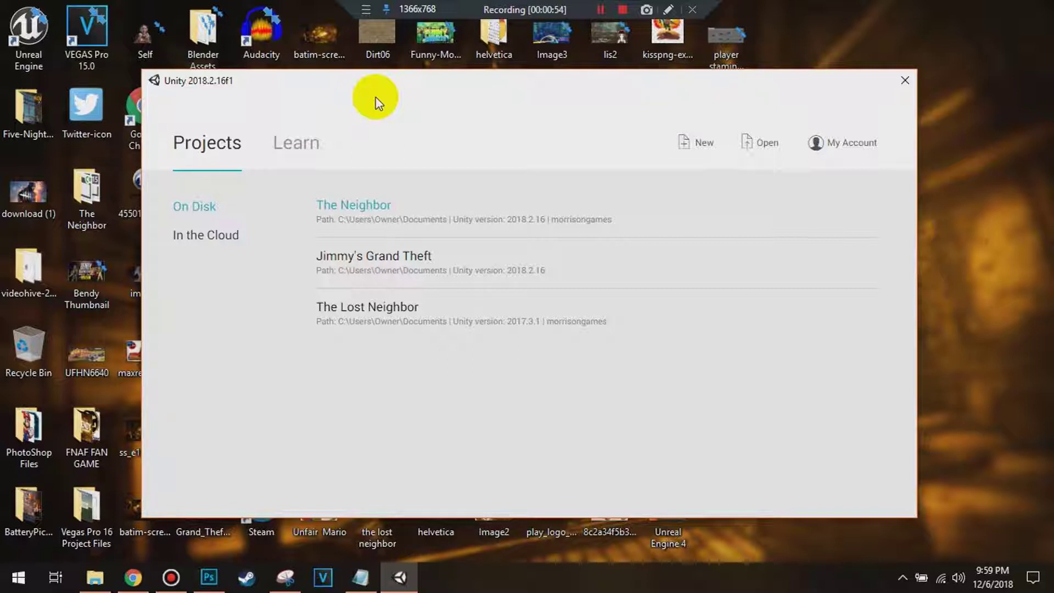
Step: Bring up the Unity 2018.2.16f1 launcher on its Projects > On Disk list
left_click(97, 583)
Step: Open the Documents > JJGProject folder as the project to load from the launcher
left_click(580, 280)
left_click_drag(489, 70, 508, 223)
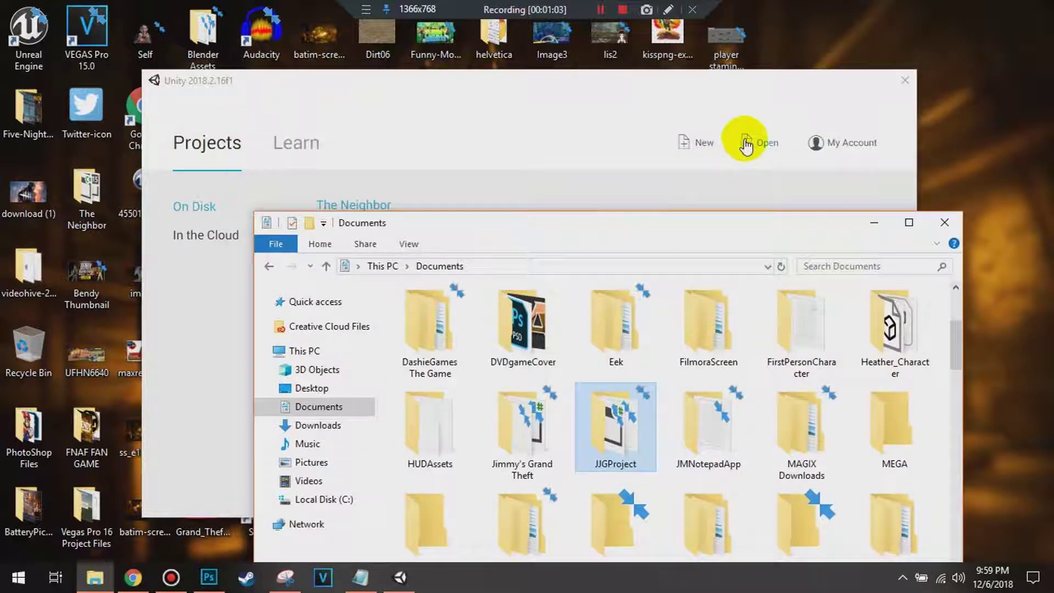
left_click(747, 143)
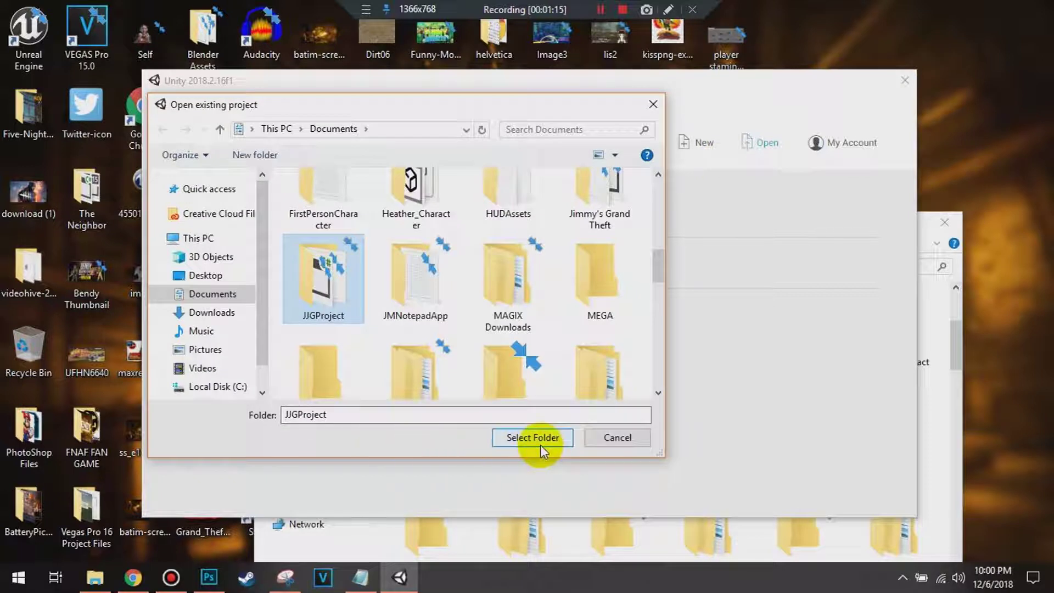
left_click(521, 446)
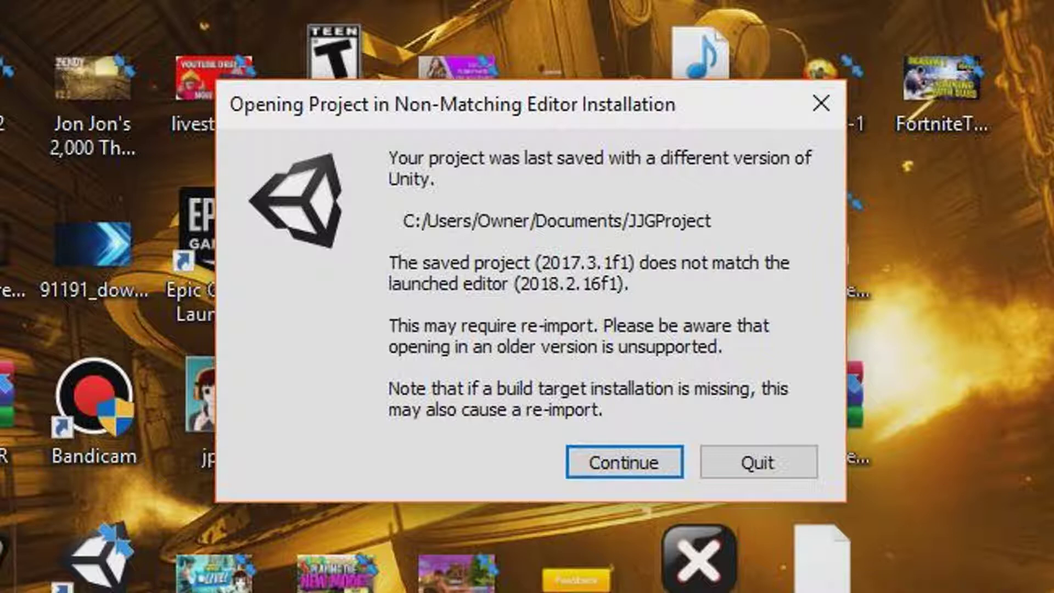
Step: Continue past the 2017.3.1f1 version-mismatch warning so JJGProject opens with Scene001
left_click(599, 478)
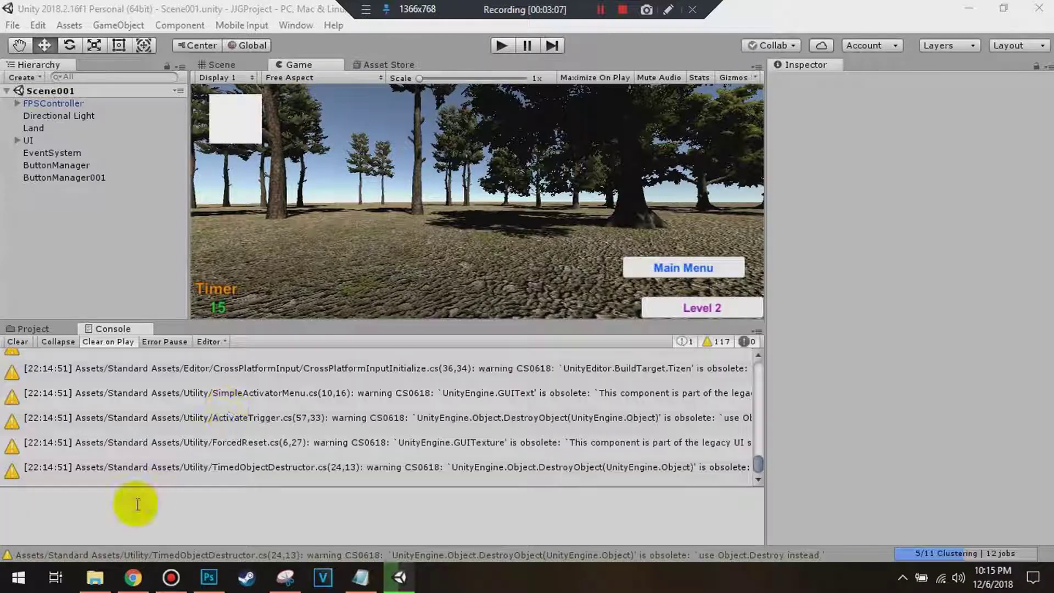
Step: Clear the Console log and return to the Project tab
left_click(163, 442)
scroll(154, 434, "up", 10)
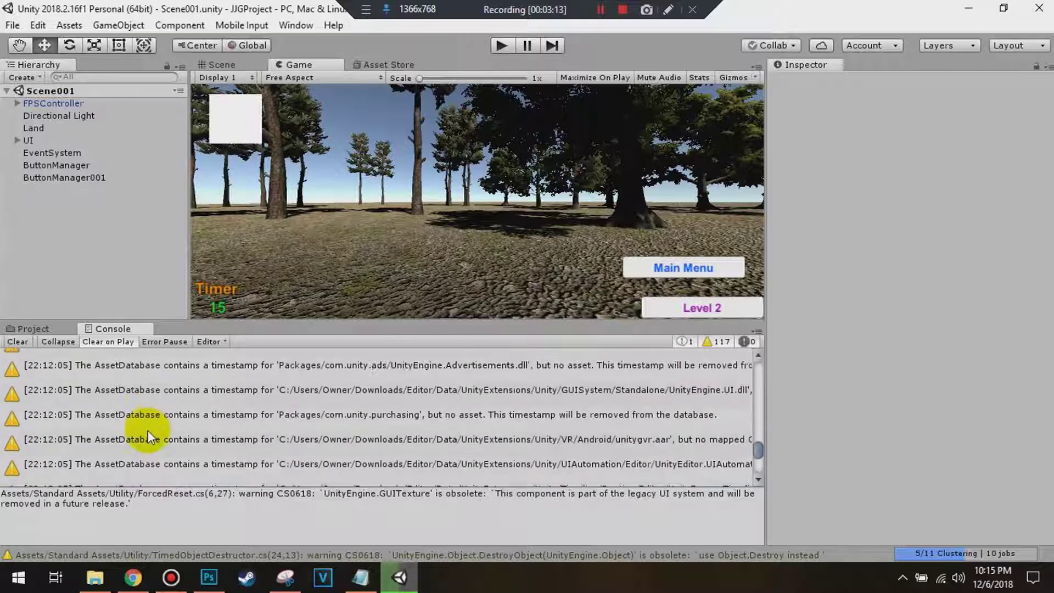
left_click(28, 343)
left_click(27, 329)
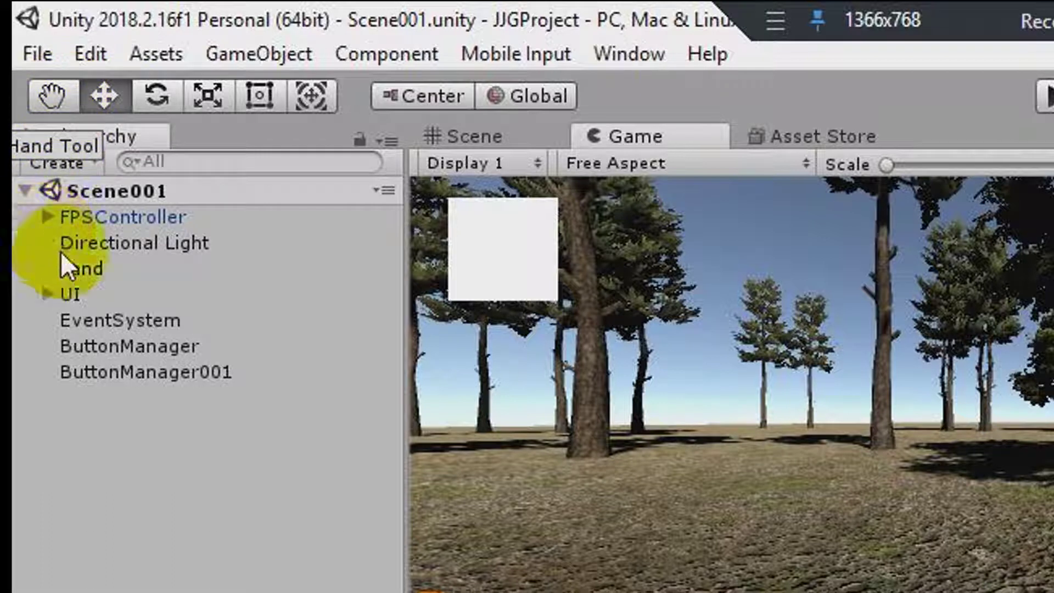
Step: Show Build Settings for PC, Mac & Linux Standalone and its Player Settings
left_click(37, 54)
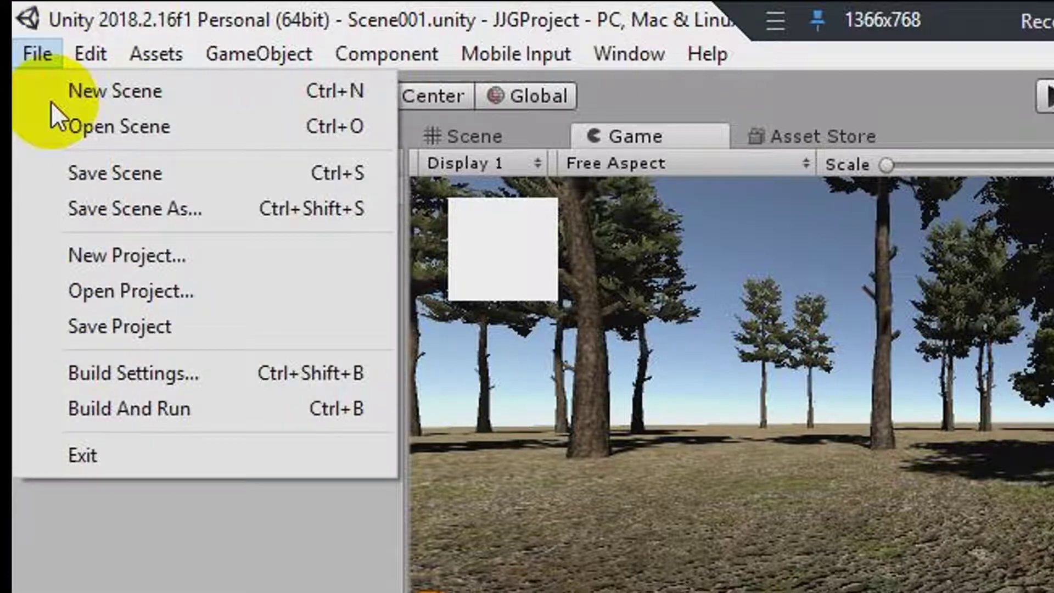
left_click(108, 369)
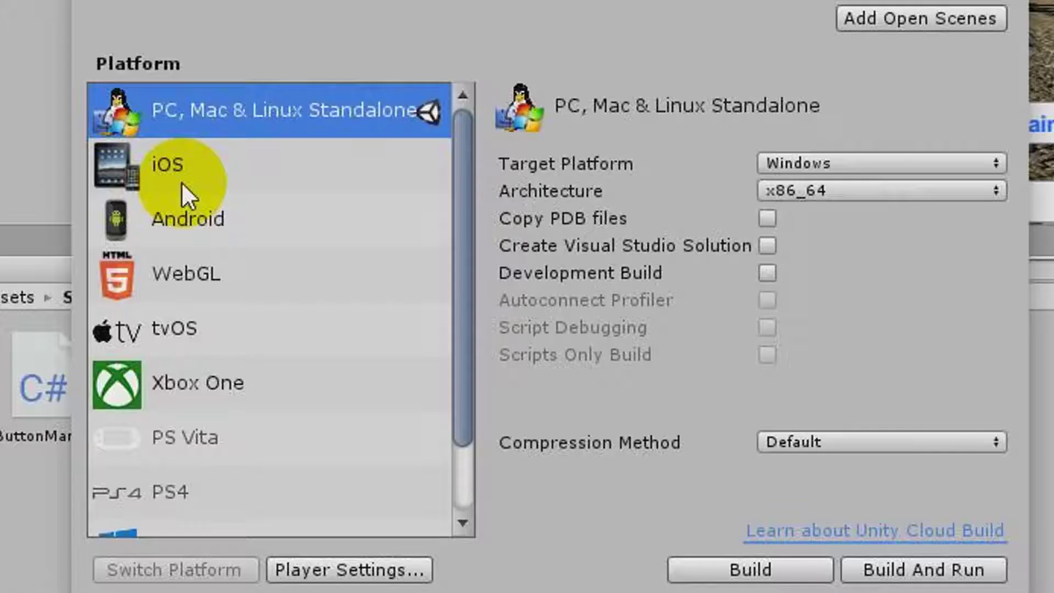
scroll(181, 182, "down", 2)
scroll(176, 169, "up", 2)
scroll(166, 230, "down", 2)
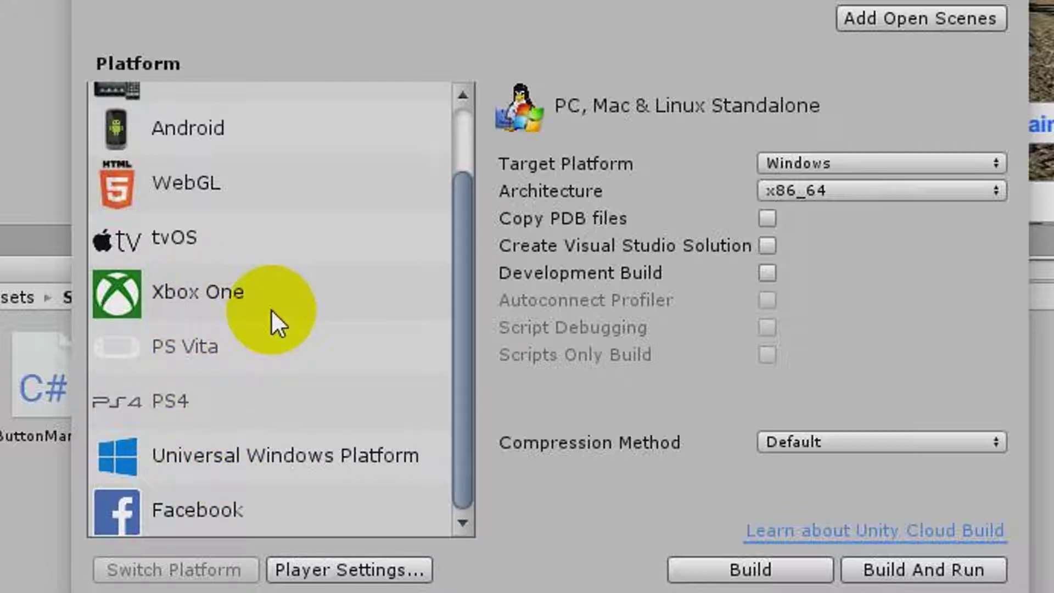
scroll(272, 308, "up", 3)
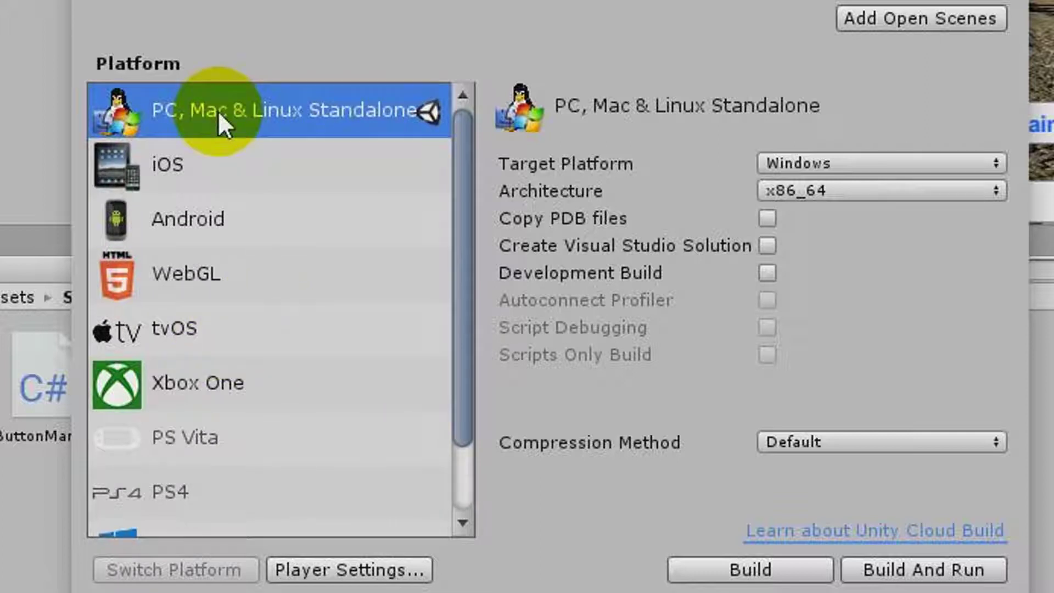
scroll(262, 196, "down", 3)
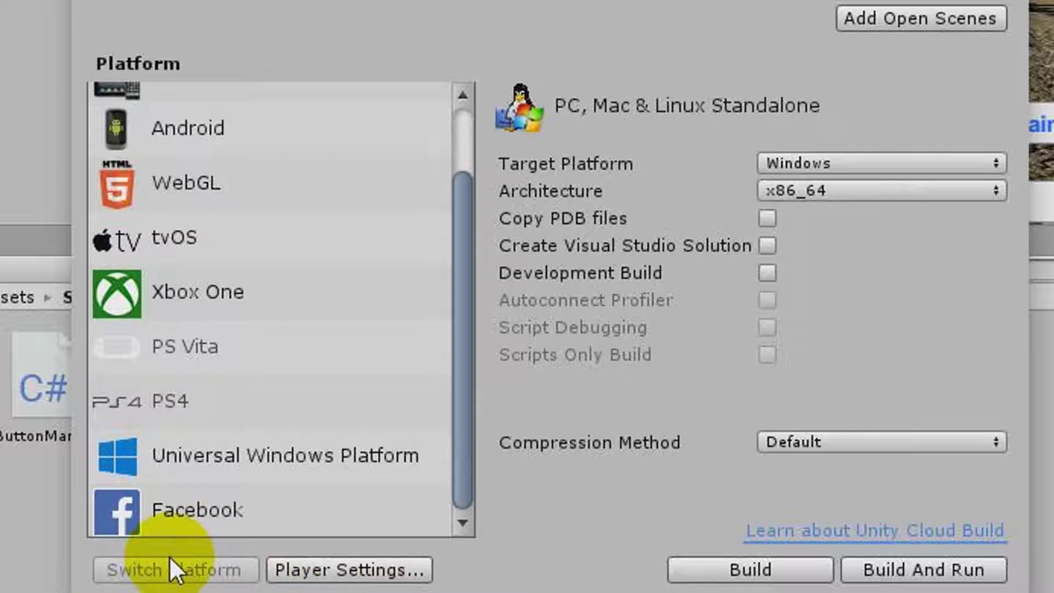
left_click(342, 574)
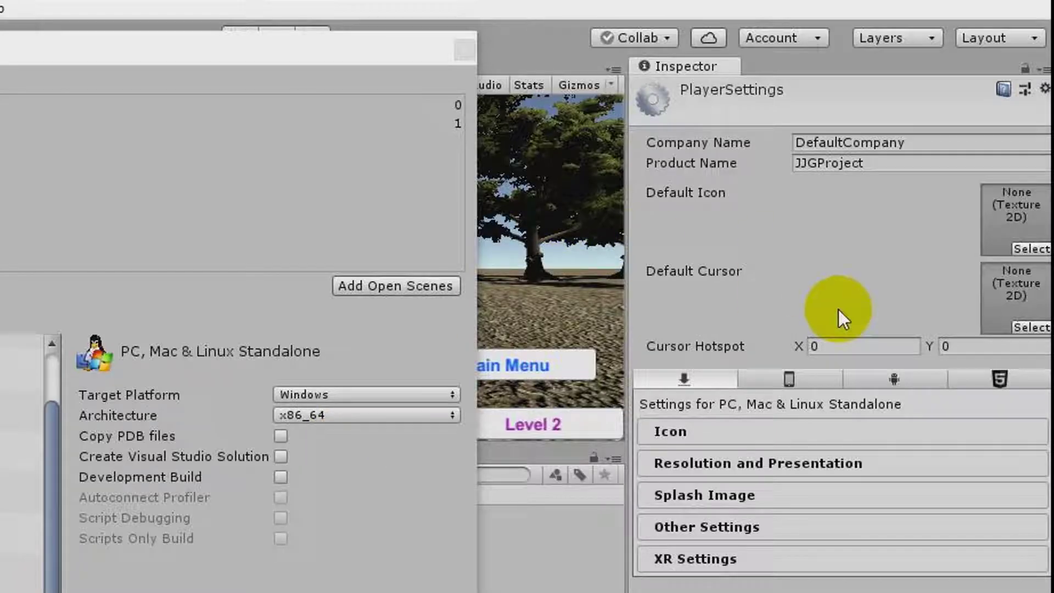
Step: Replace the company name DefaultCompany with 'Jon Jon Games, LLC'
left_click(776, 131)
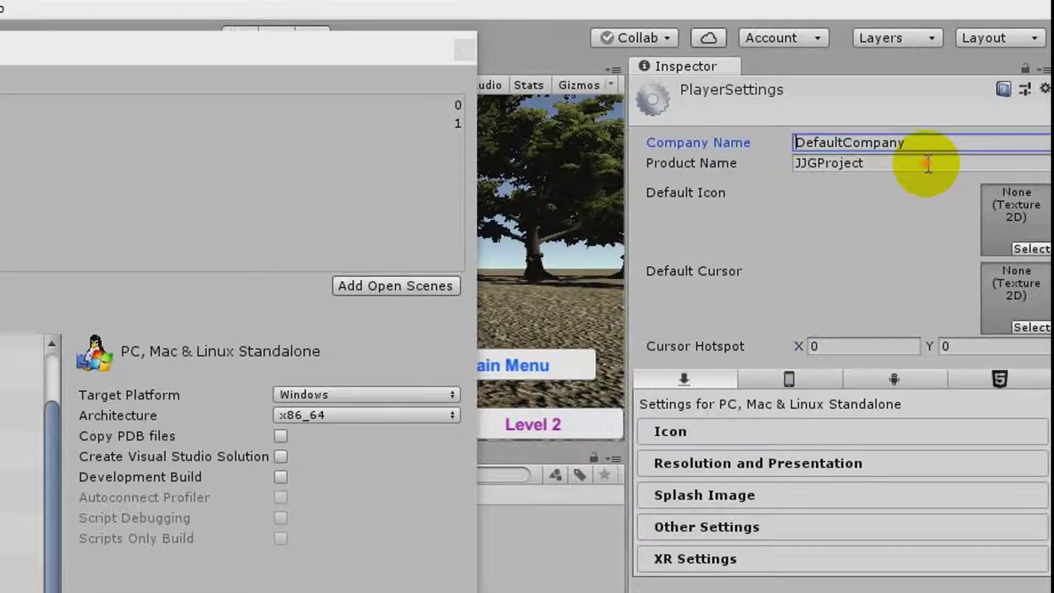
left_click(798, 140)
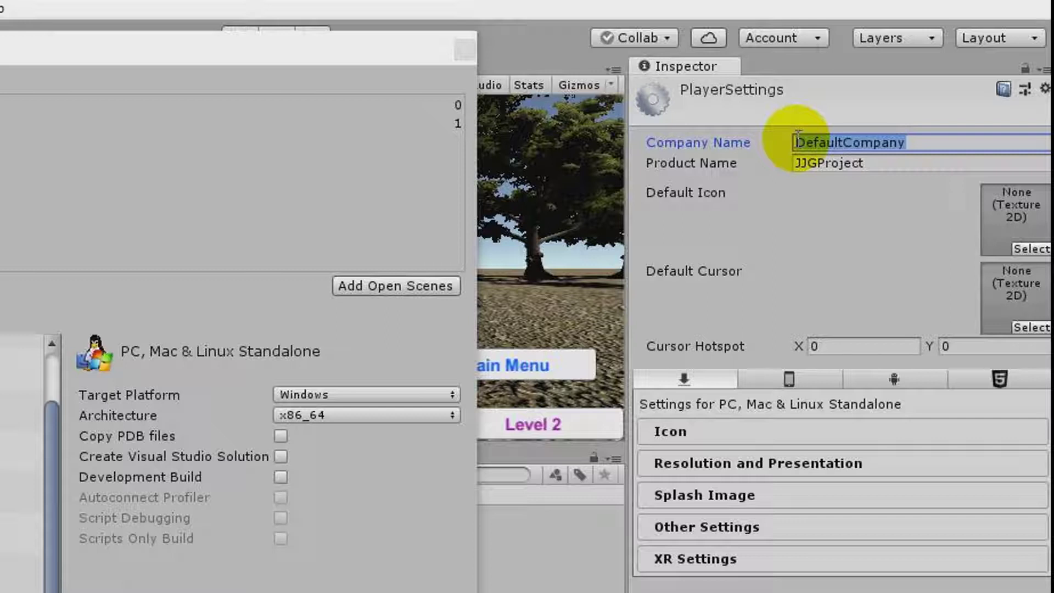
type("Jon Jon G")
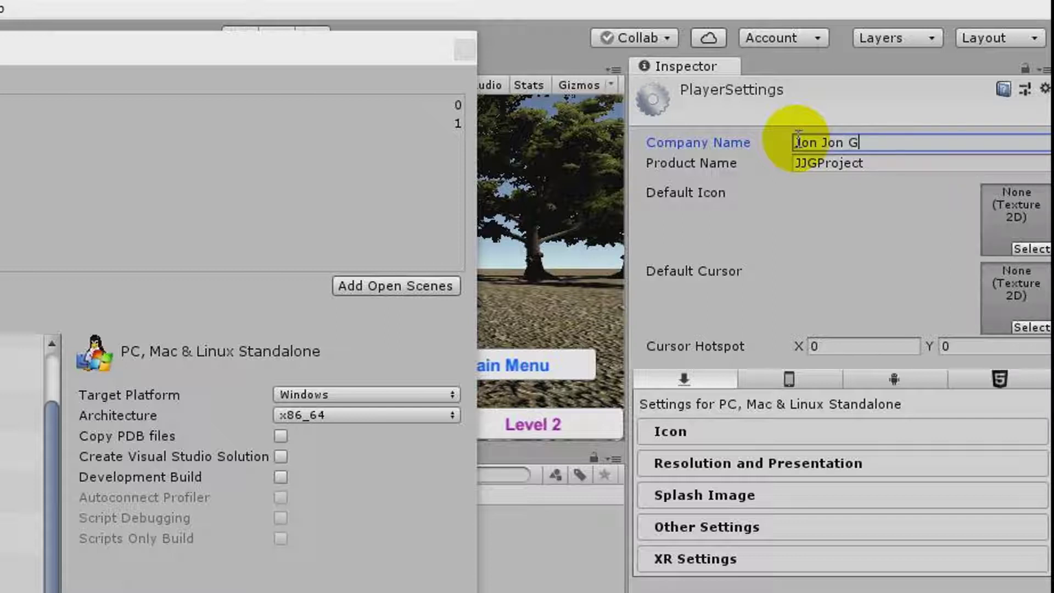
type("ames, LLC")
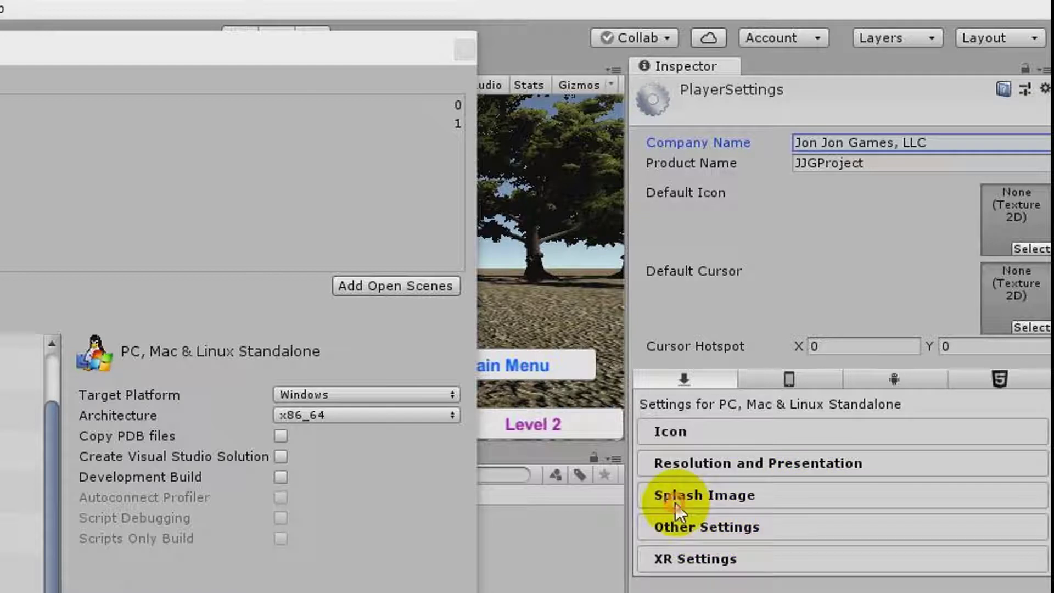
Step: Expand Splash Image and set the logo Draw Mode to All Sequential
left_click(701, 495)
scroll(673, 395, "down", 3)
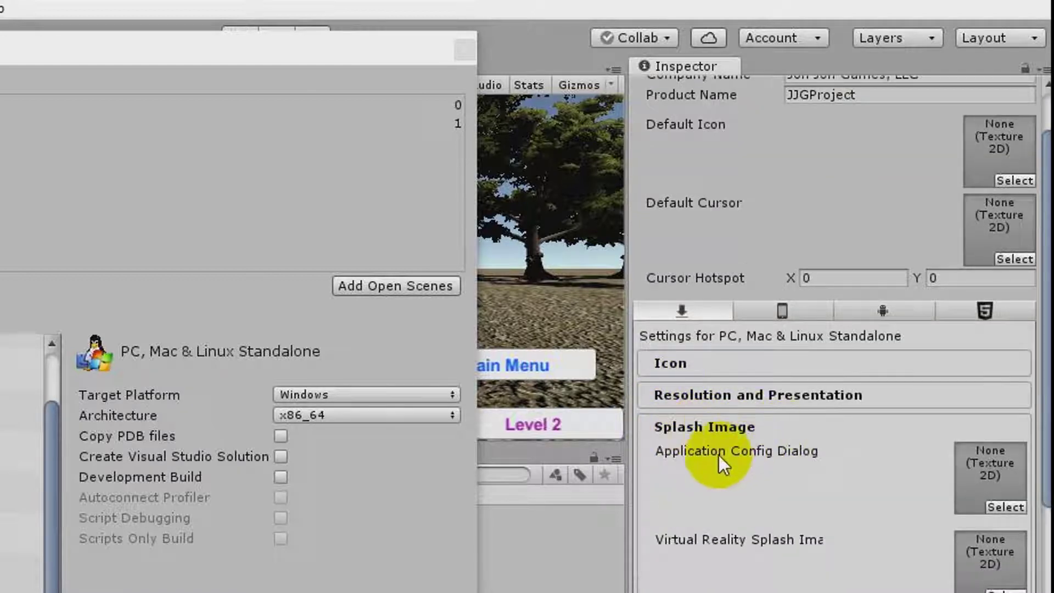
scroll(719, 456, "down", 5)
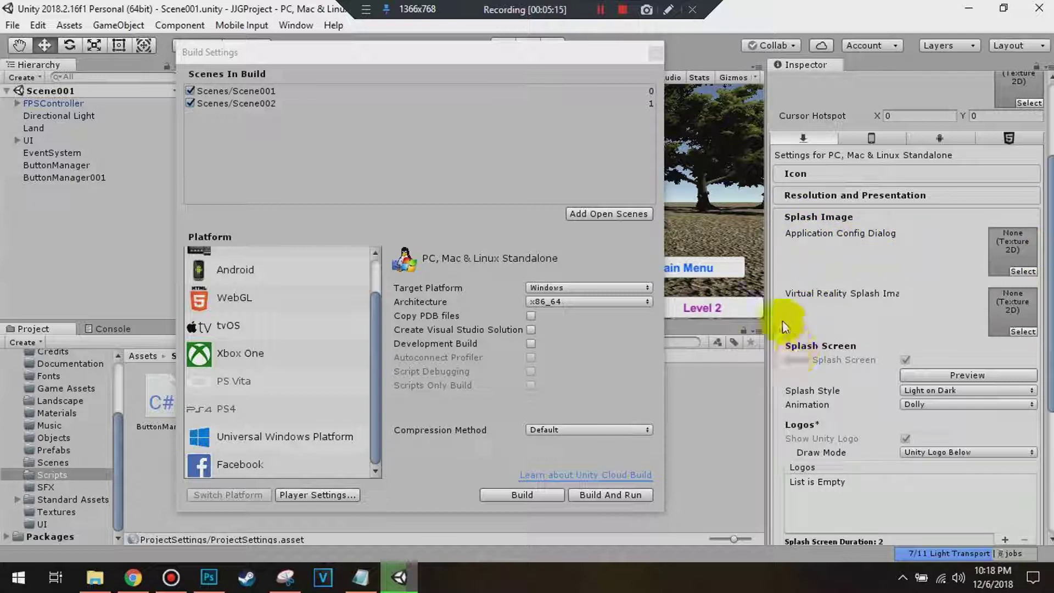
scroll(790, 353, "down", 3)
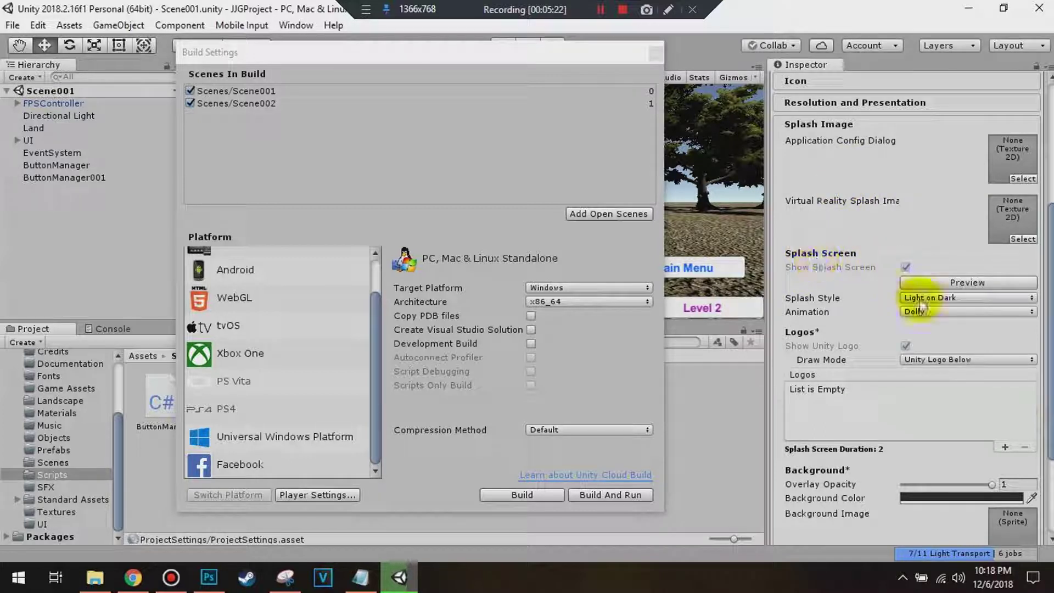
left_click(922, 359)
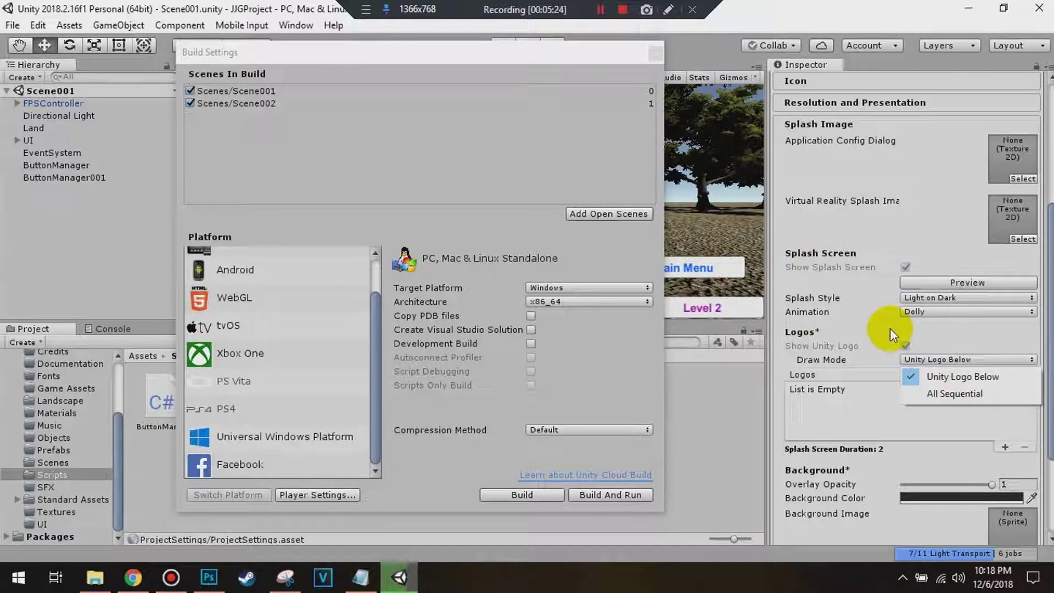
key("Down")
key("Return")
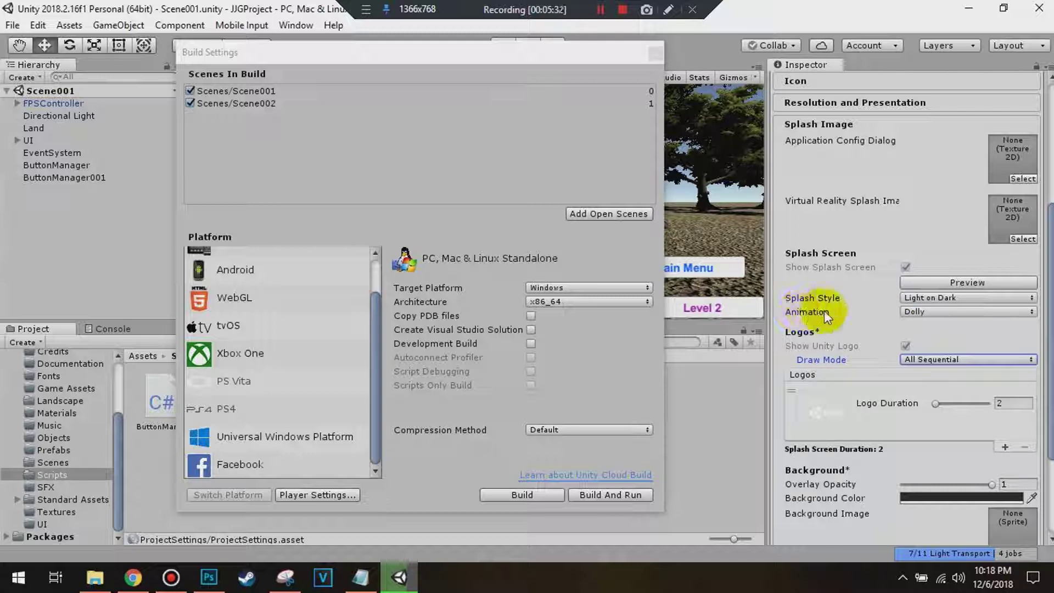
Step: Set the splash Animation to Static and the Logo Duration to 5
left_click(916, 311)
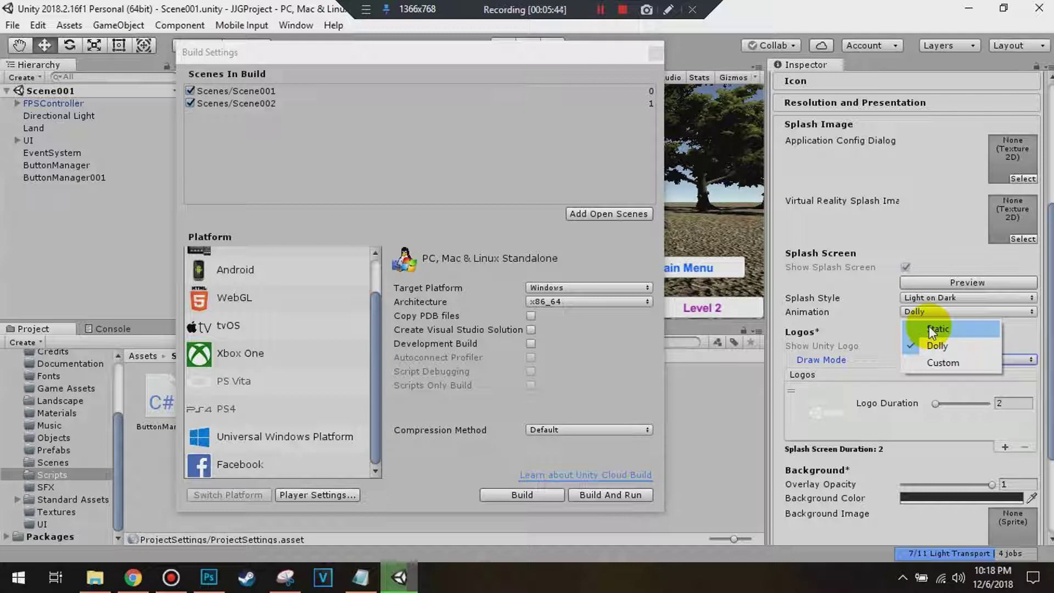
left_click(929, 329)
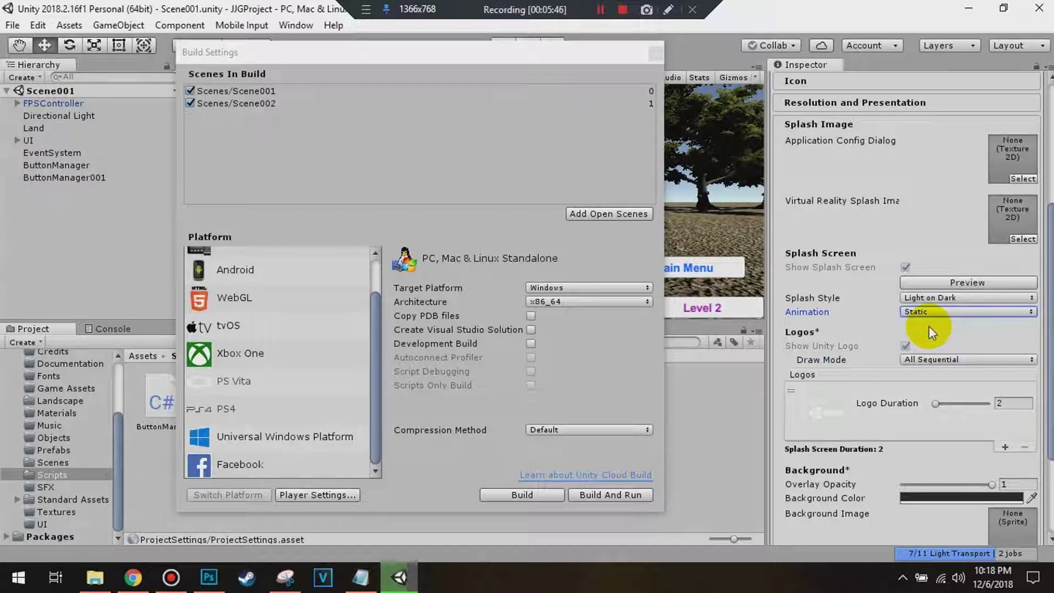
scroll(912, 296, "down", 2)
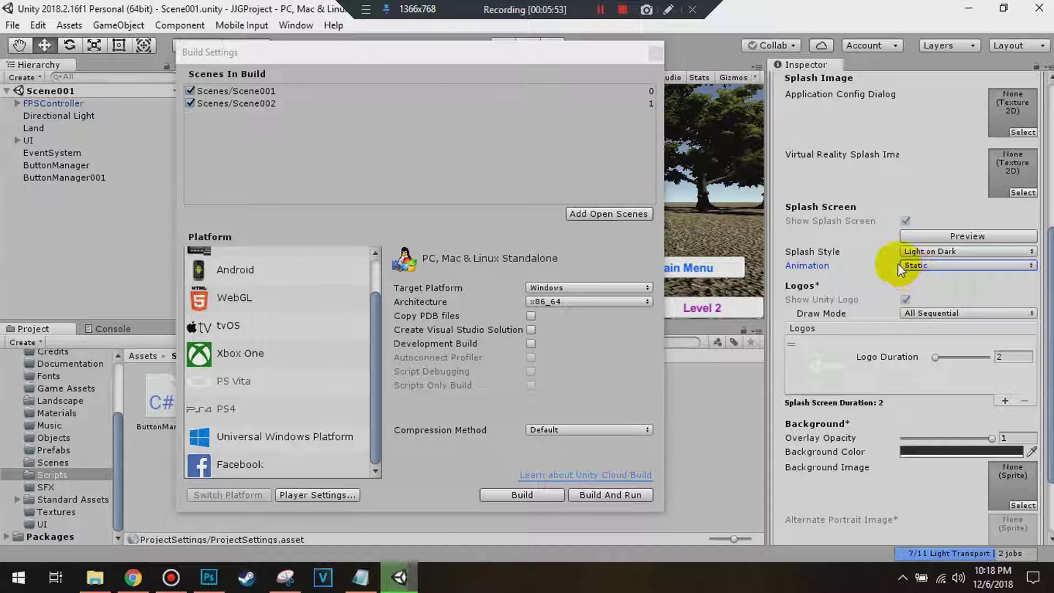
scroll(823, 352, "down", 2)
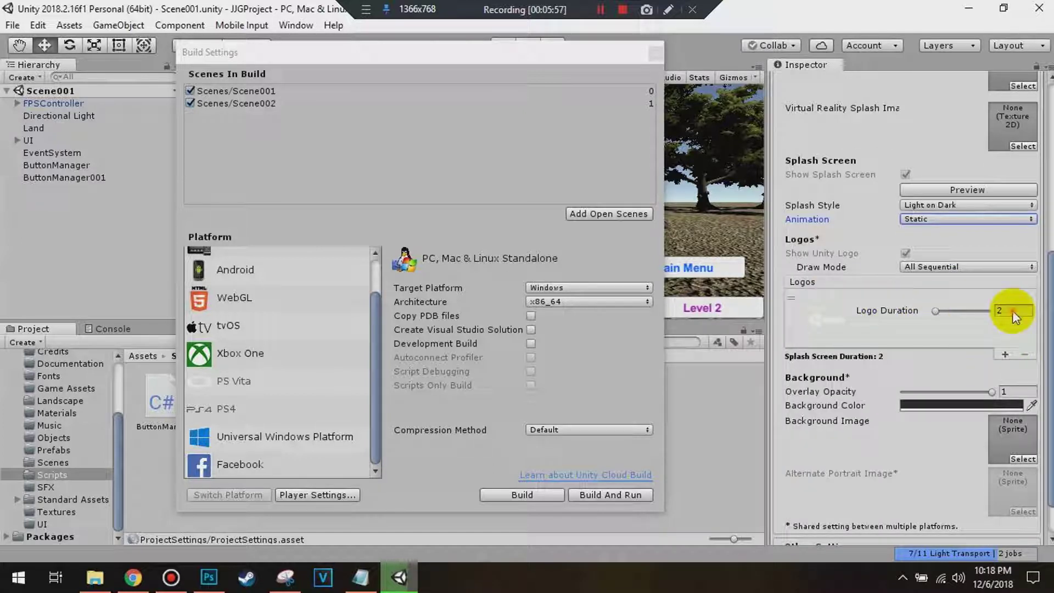
left_click(959, 312)
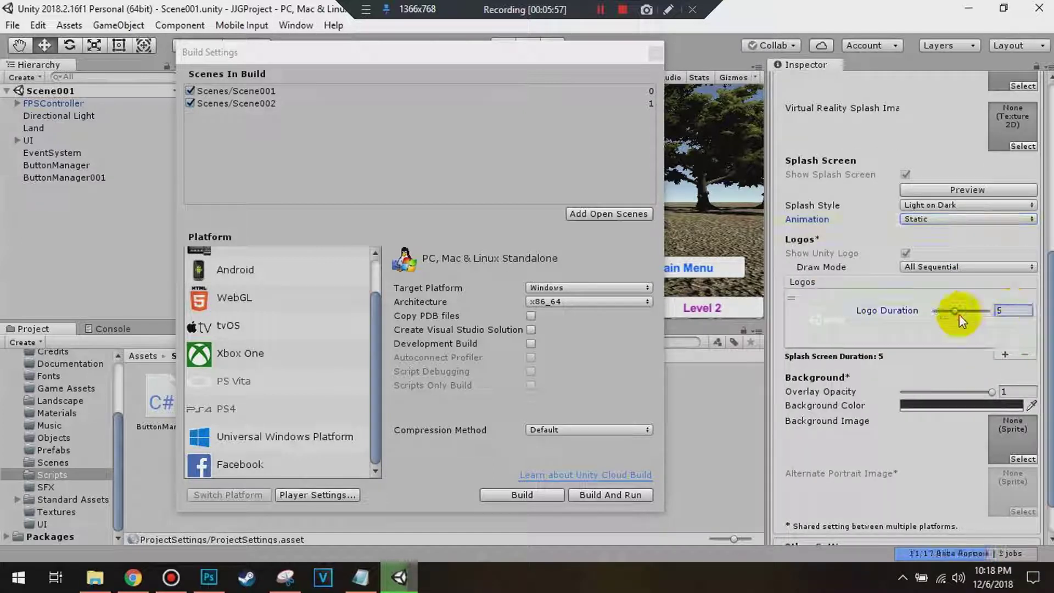
Step: Add a 2-second logo slot at the top and import the JonJonGames Logo image
left_click(1003, 353)
left_click_drag(788, 348, 782, 283)
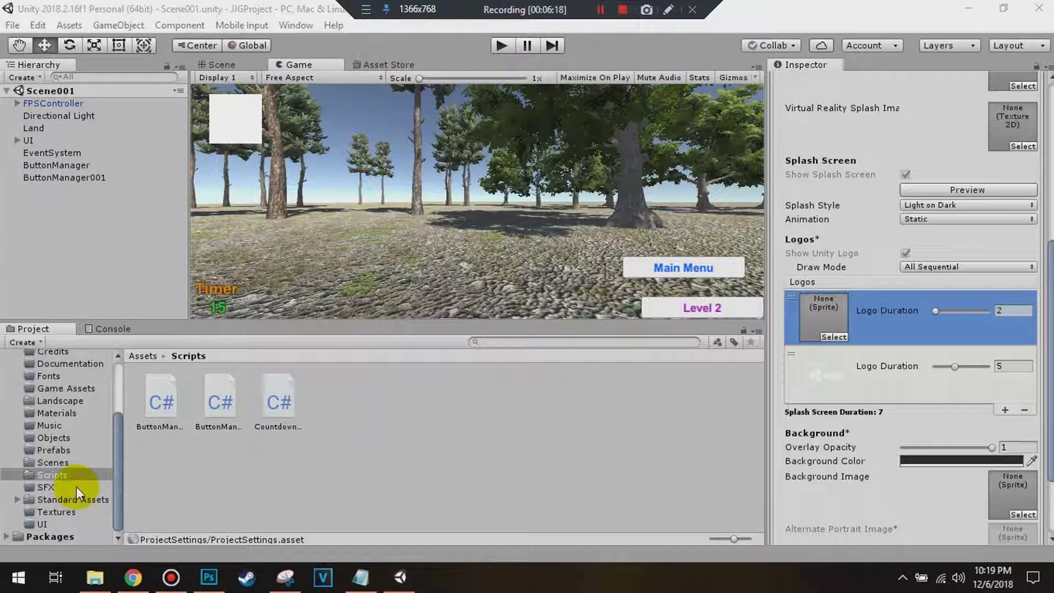
left_click(95, 576)
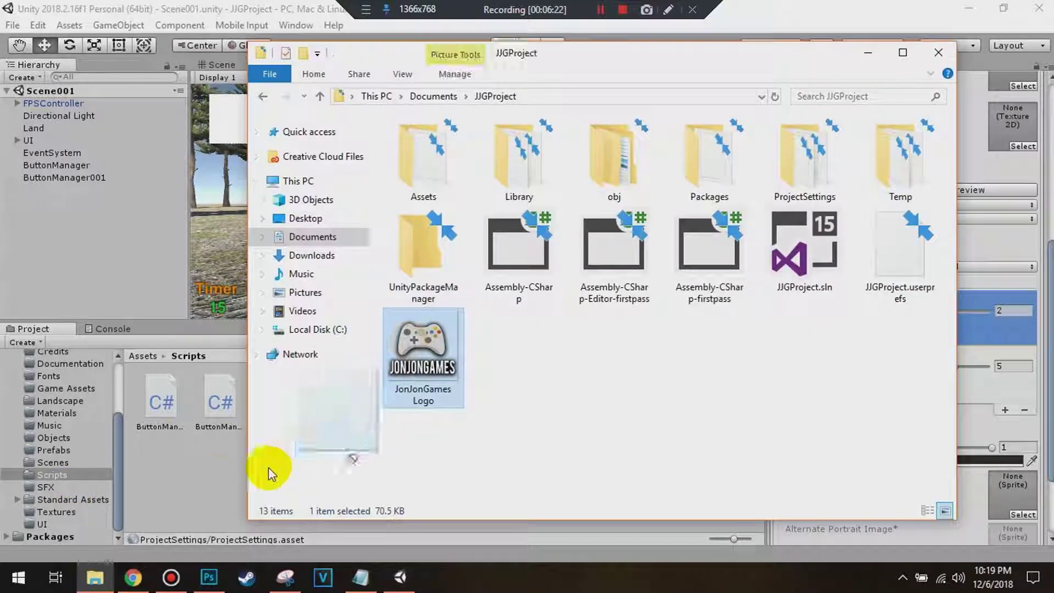
left_click_drag(266, 470, 228, 464)
Step: Reimport the JonJonGames Logo and apply Texture Type Sprite (2D and UI)
right_click(342, 391)
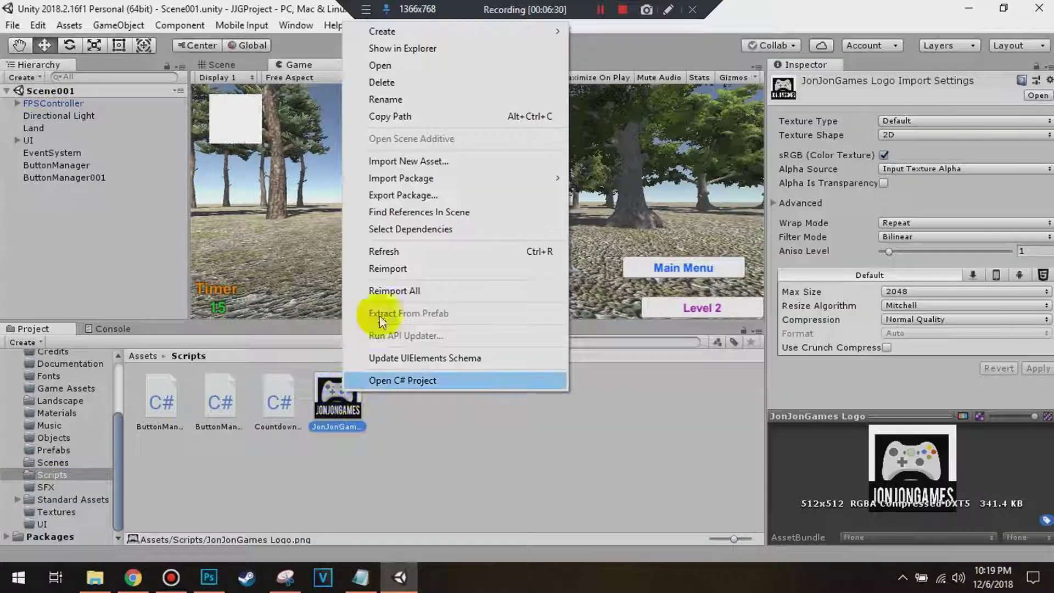
left_click(384, 268)
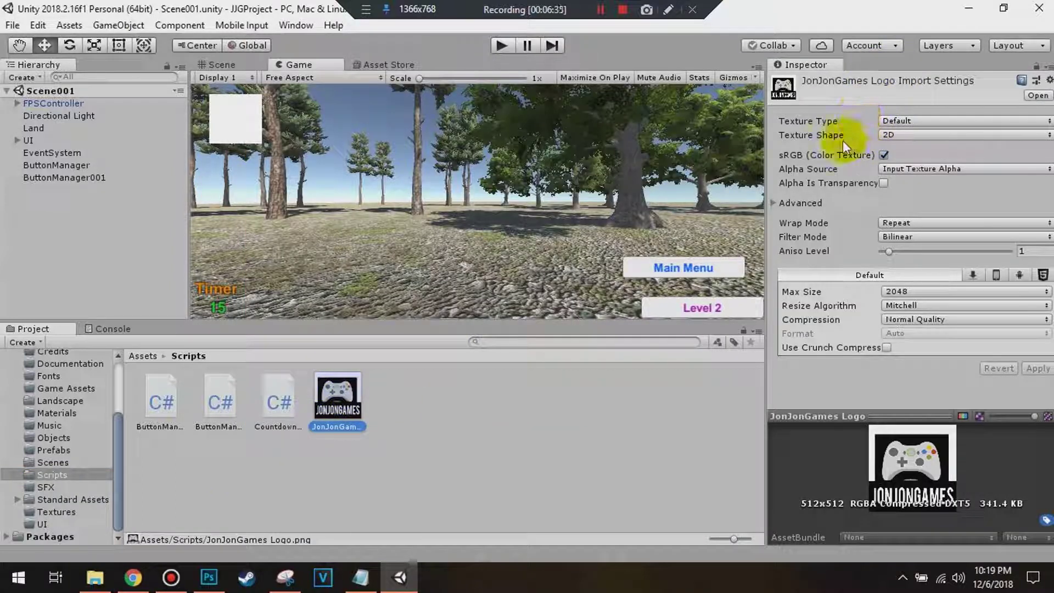
left_click(899, 121)
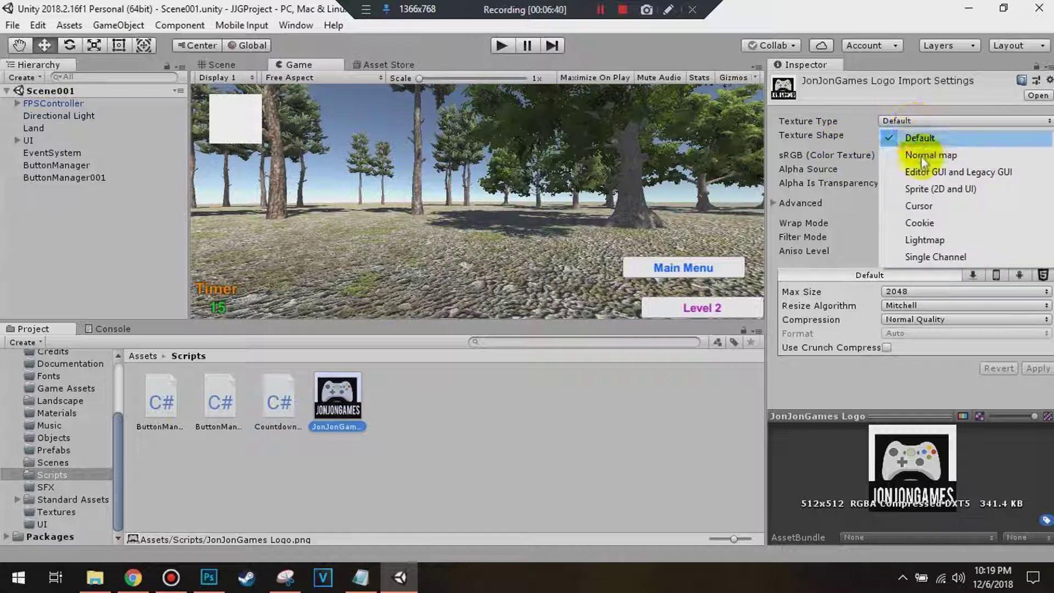
left_click(931, 189)
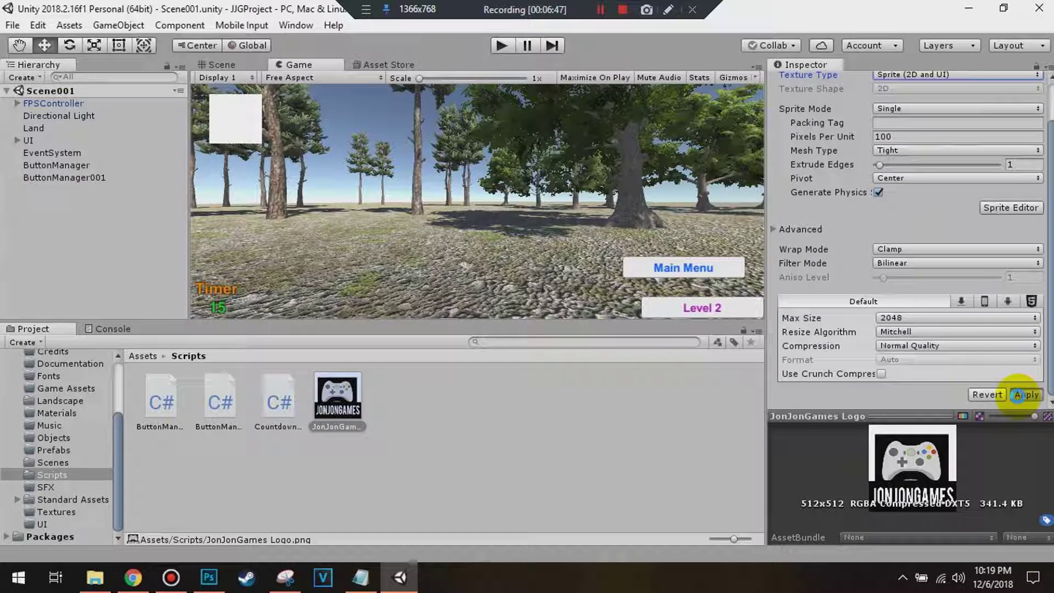
left_click(1019, 395)
left_click(12, 26)
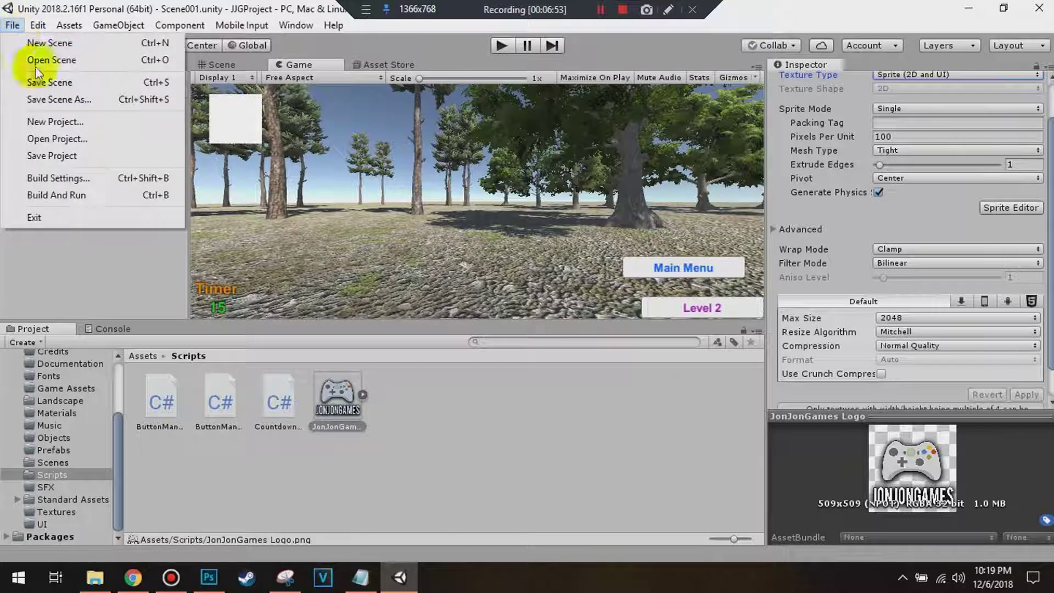
Step: Assign the JonJonGames Logo sprite, found by searching 'Jon', to the top splash logo slot
left_click(61, 177)
left_click(291, 492)
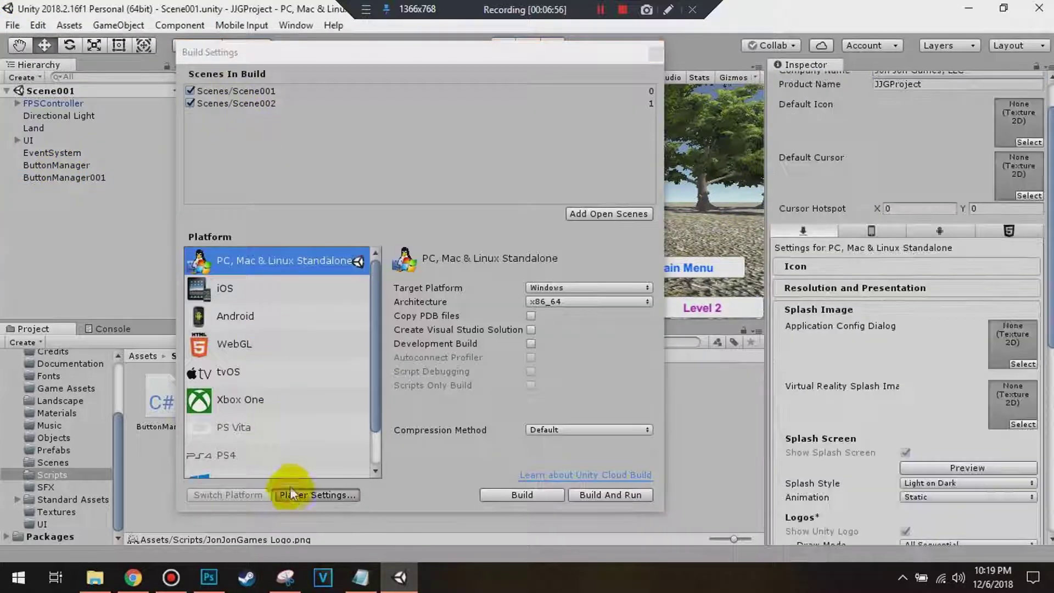
scroll(885, 431, "down", 5)
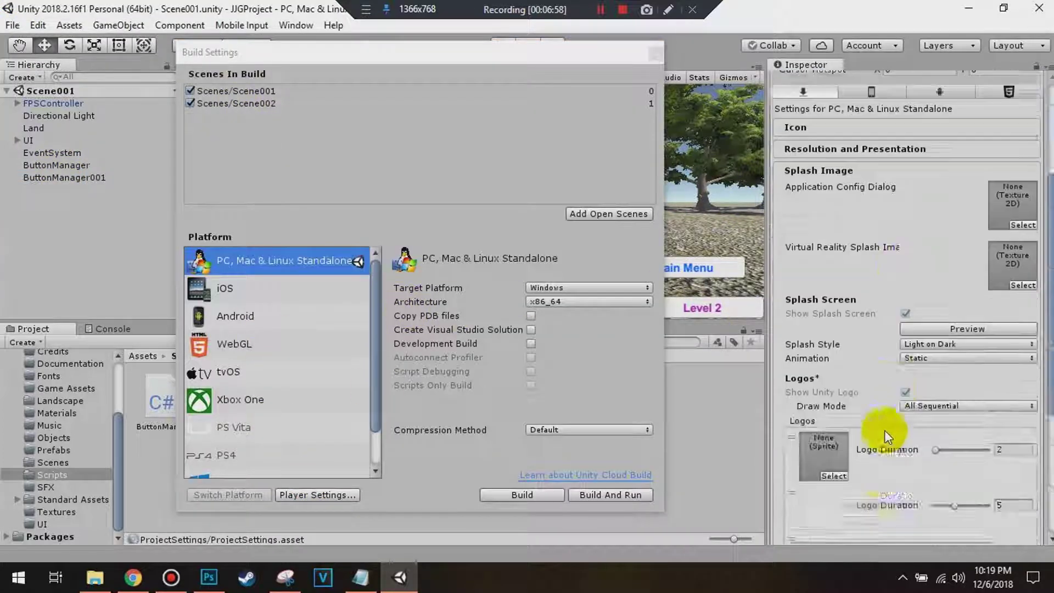
scroll(885, 431, "down", 5)
left_click(884, 430)
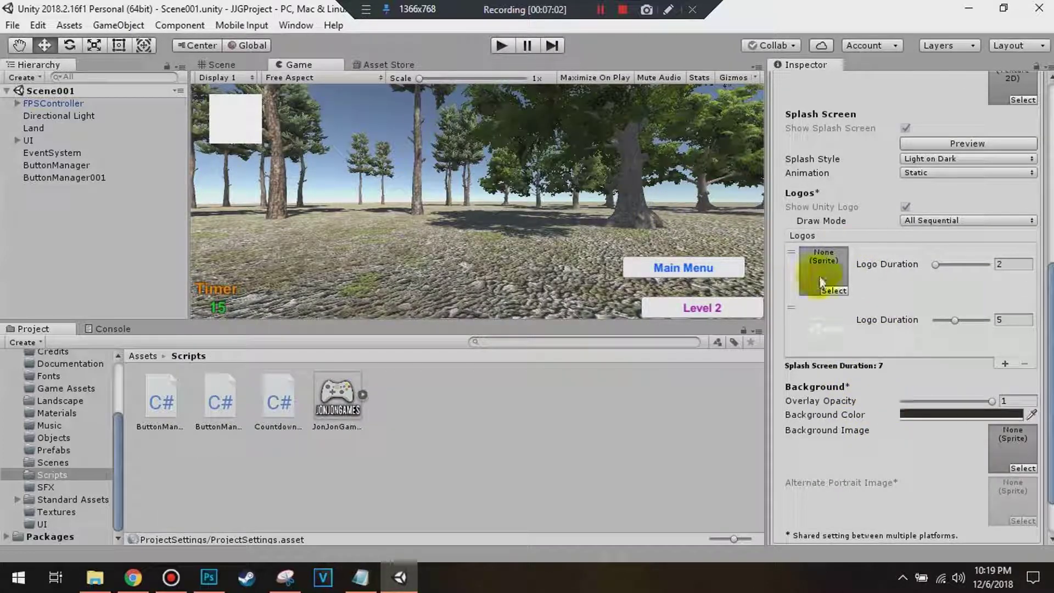
left_click(829, 291)
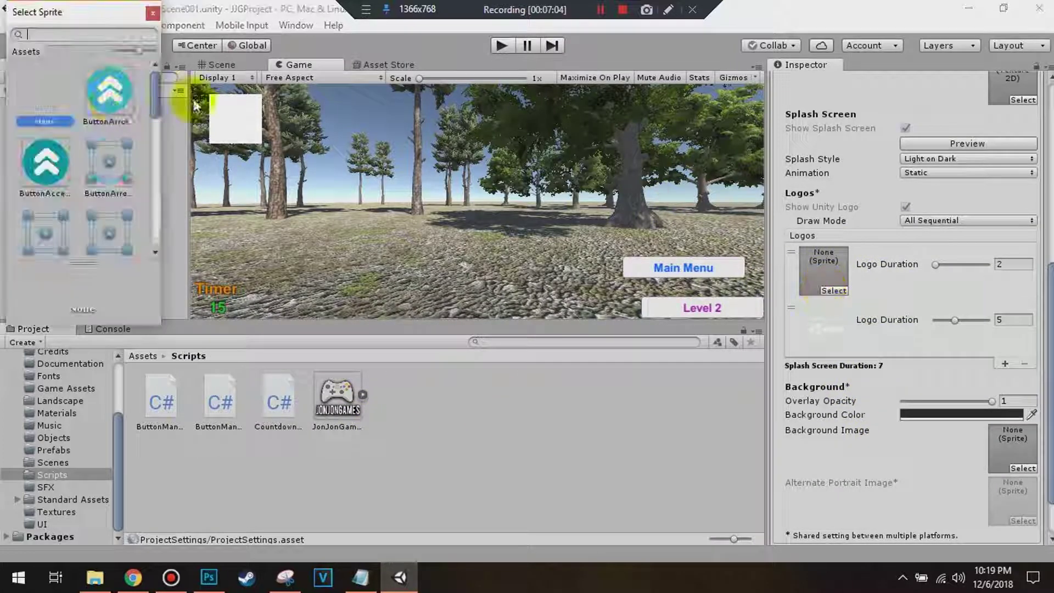
type("Jon")
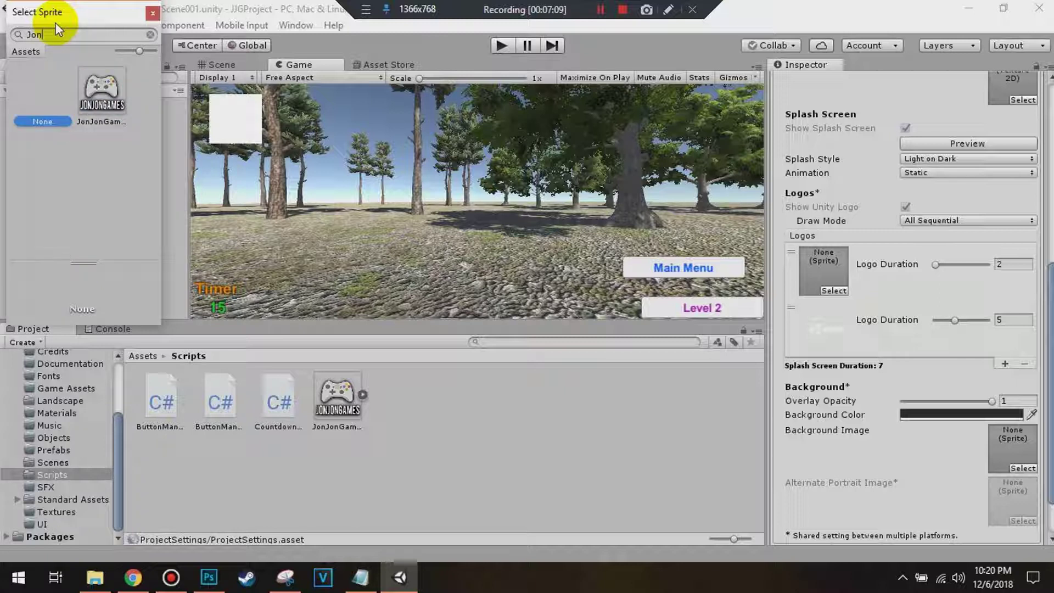
key("Right")
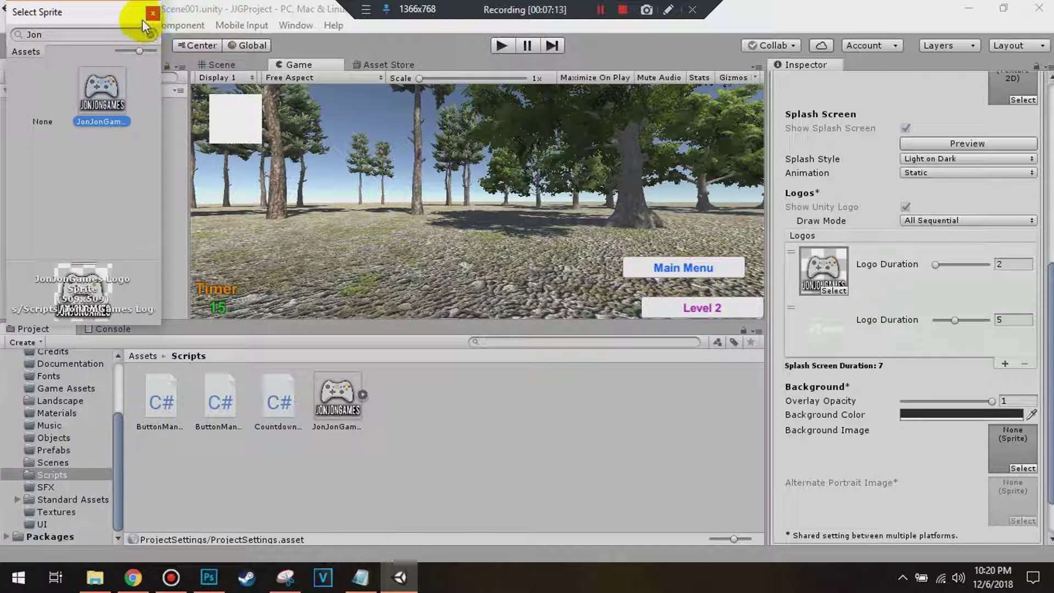
left_click(149, 34)
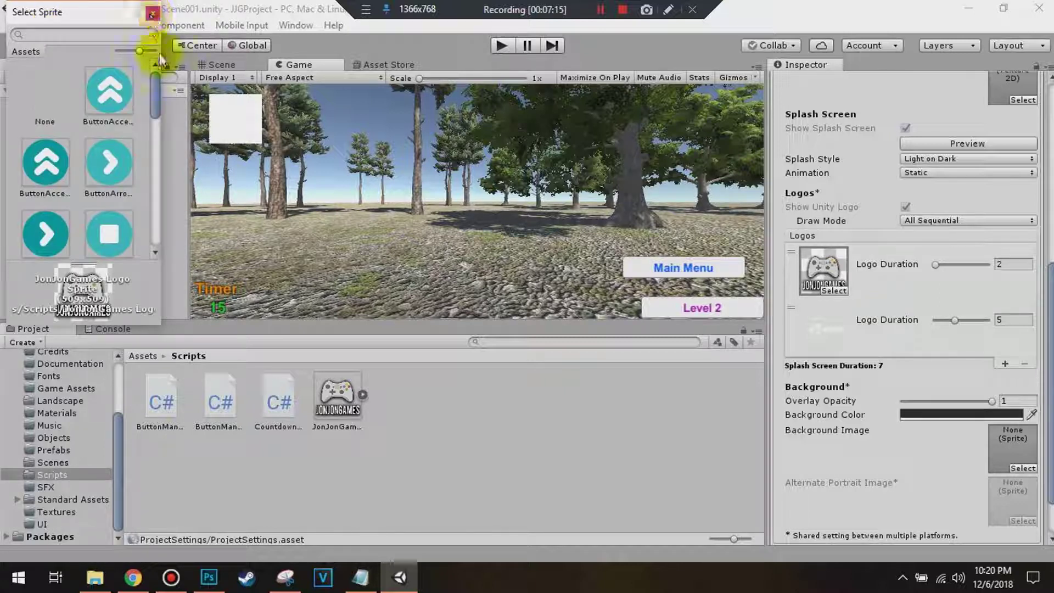
left_click(153, 13)
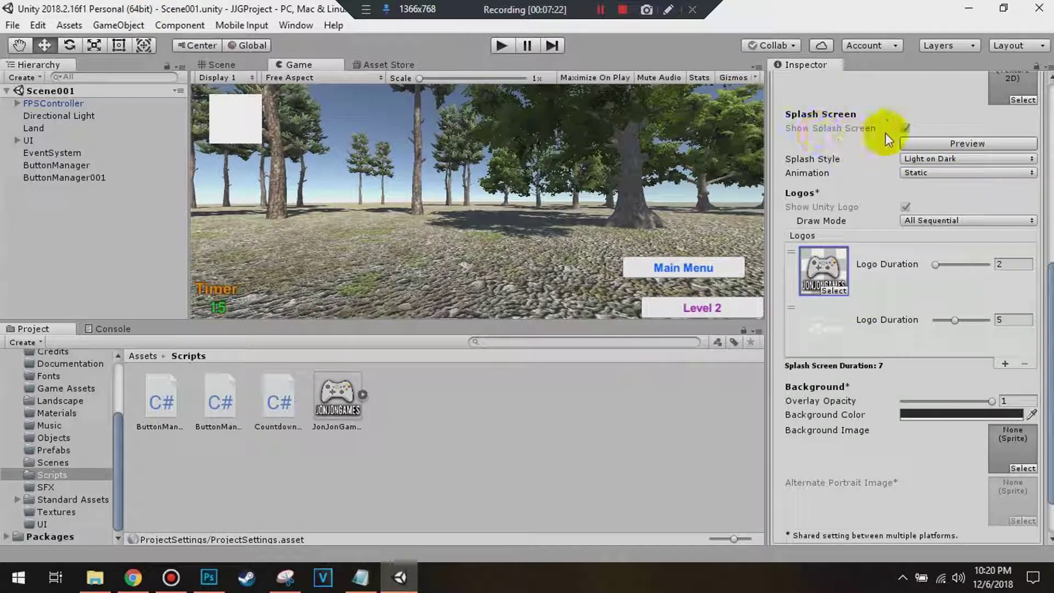
Step: Change the first logo's duration from 2 to 5 and preview the 10-second splash
left_click(949, 136)
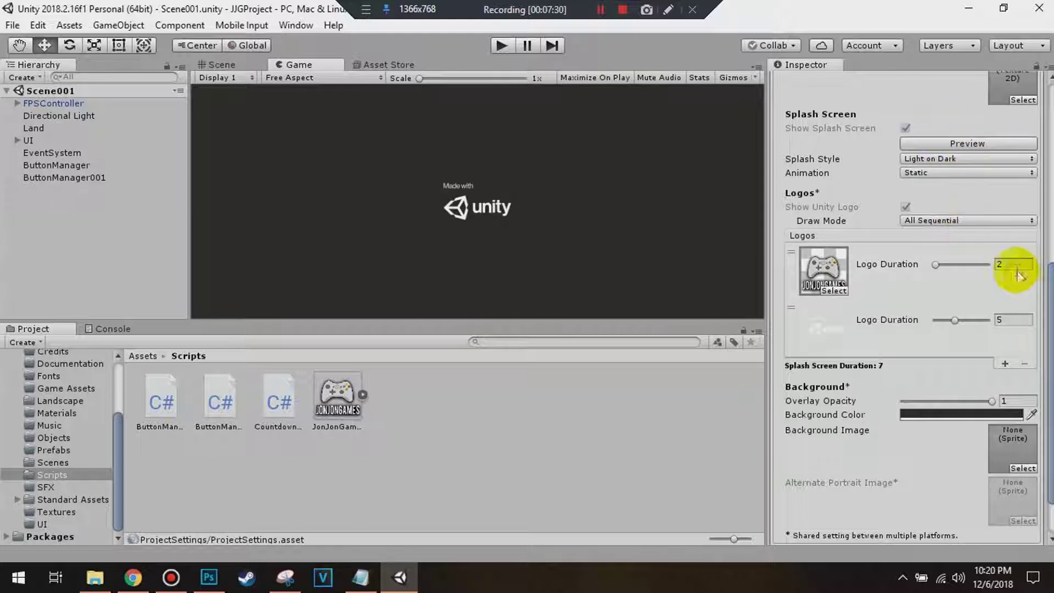
left_click(973, 263)
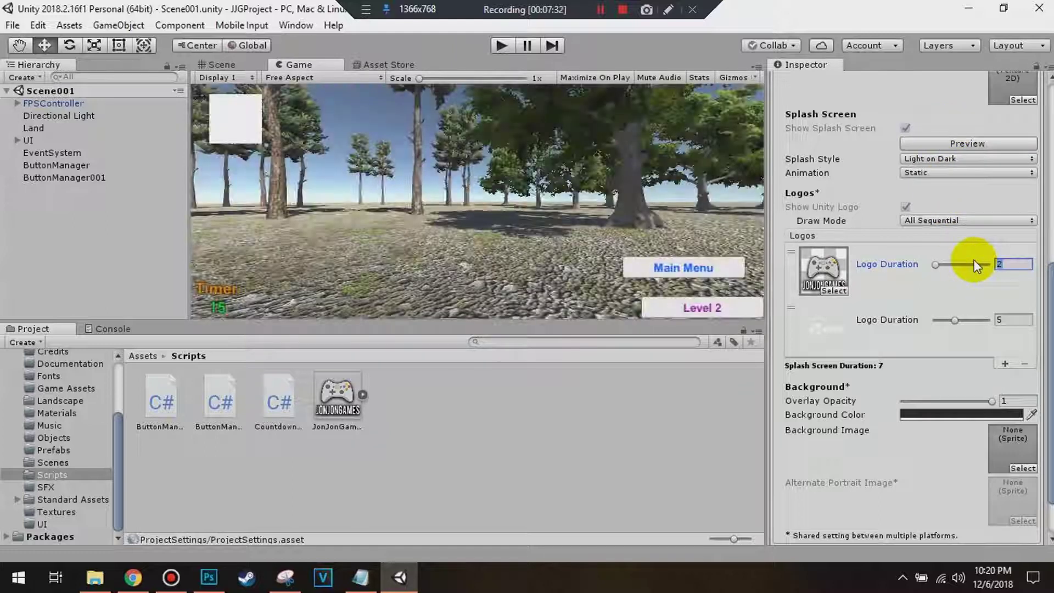
type("5")
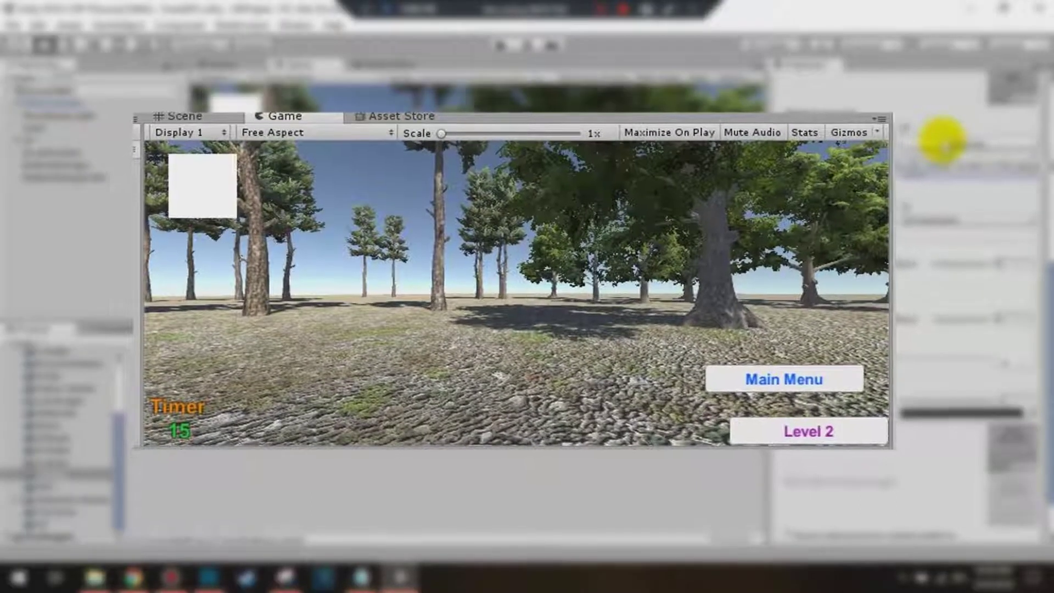
left_click(943, 142)
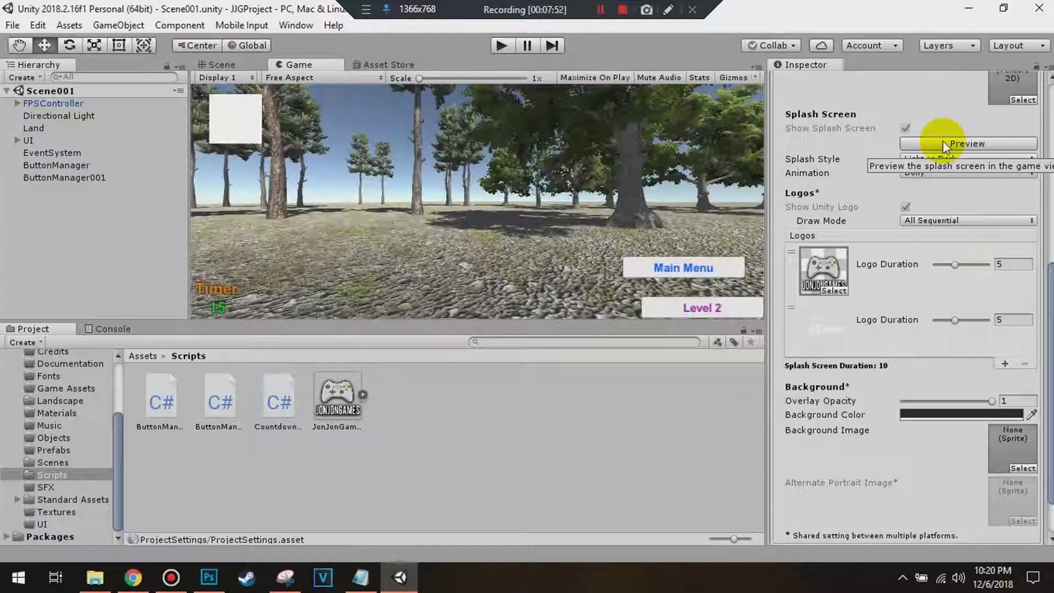
Step: Switch the splash animation from Dolly to Static and preview it
left_click(919, 172)
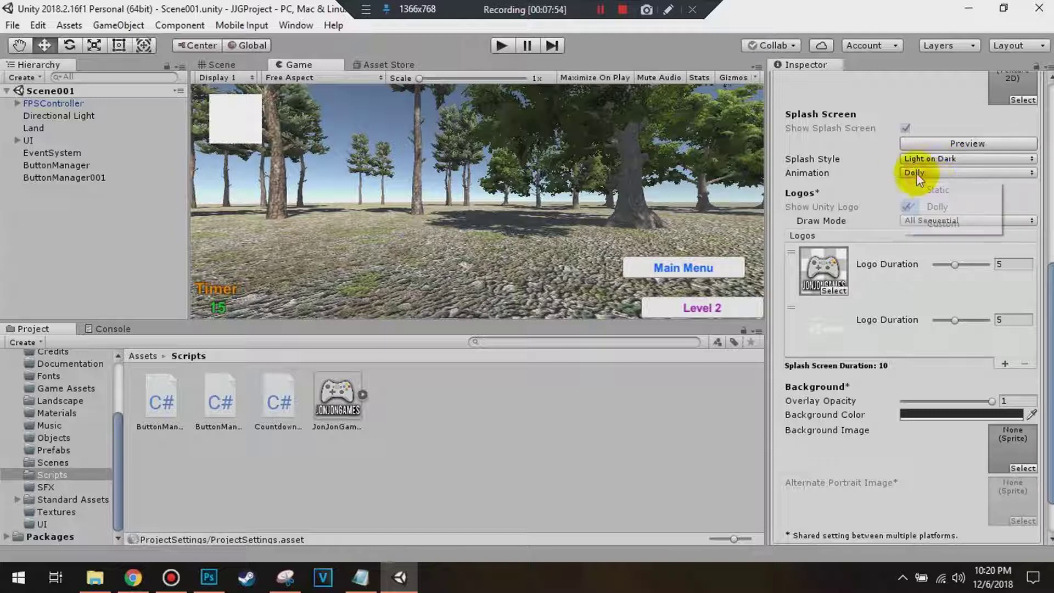
left_click(939, 191)
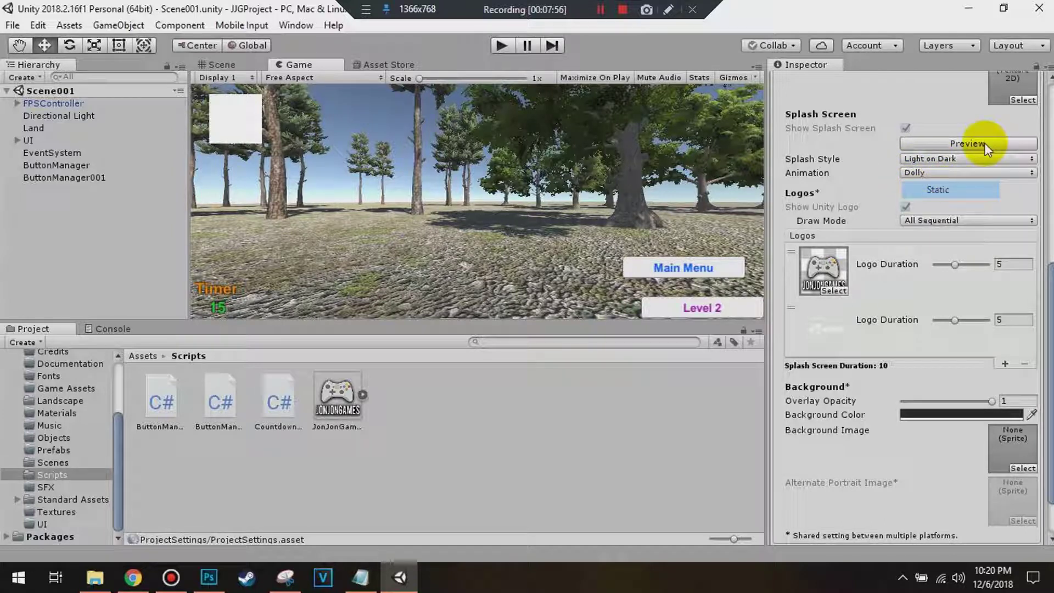
left_click(984, 143)
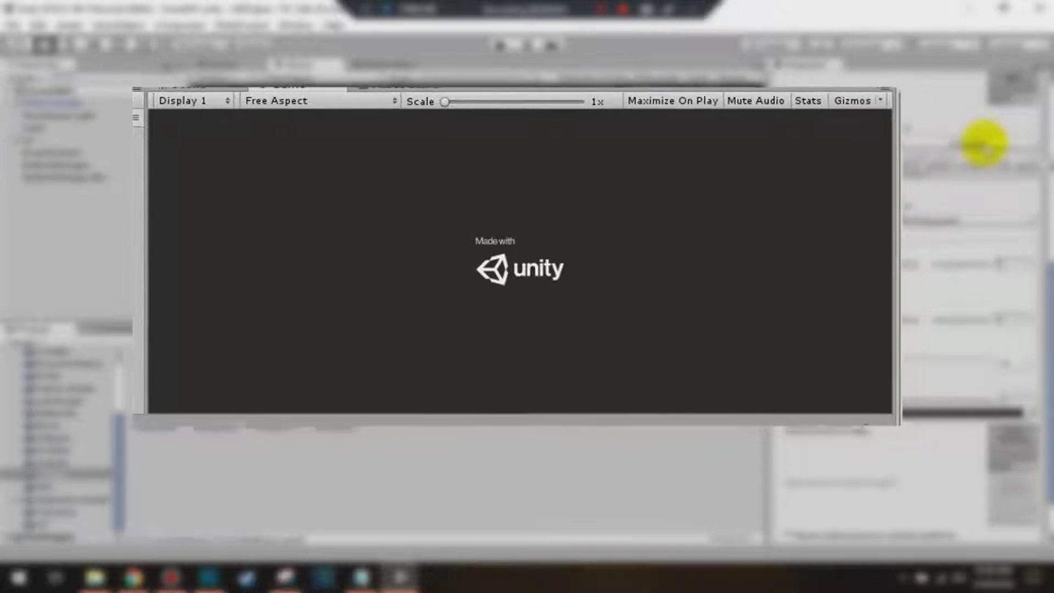
scroll(870, 401, "down", 2)
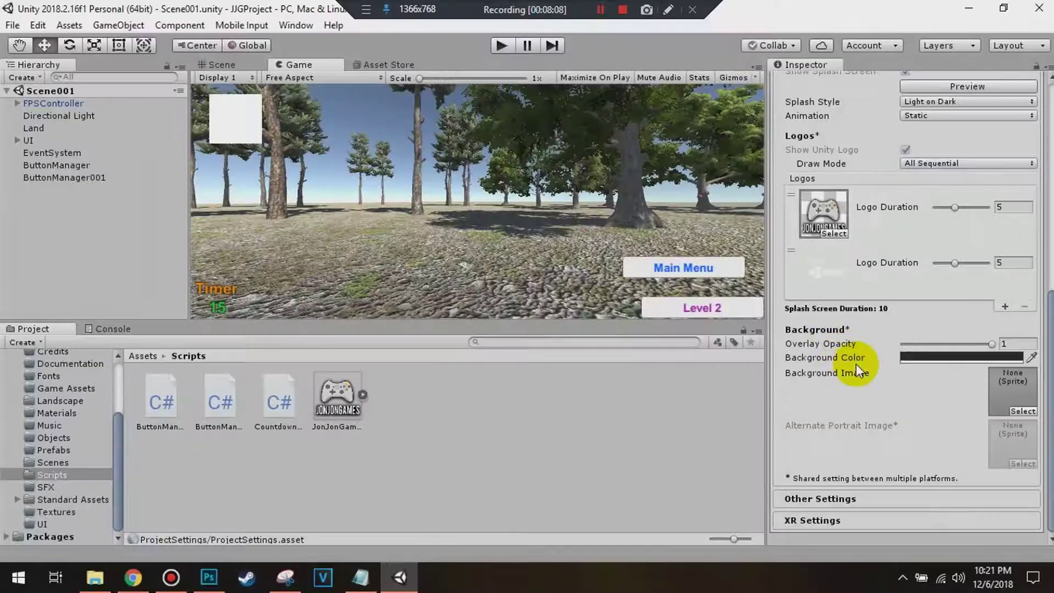
Step: Try a crimson splash background colour and preview the splash screen with it
left_click(940, 363)
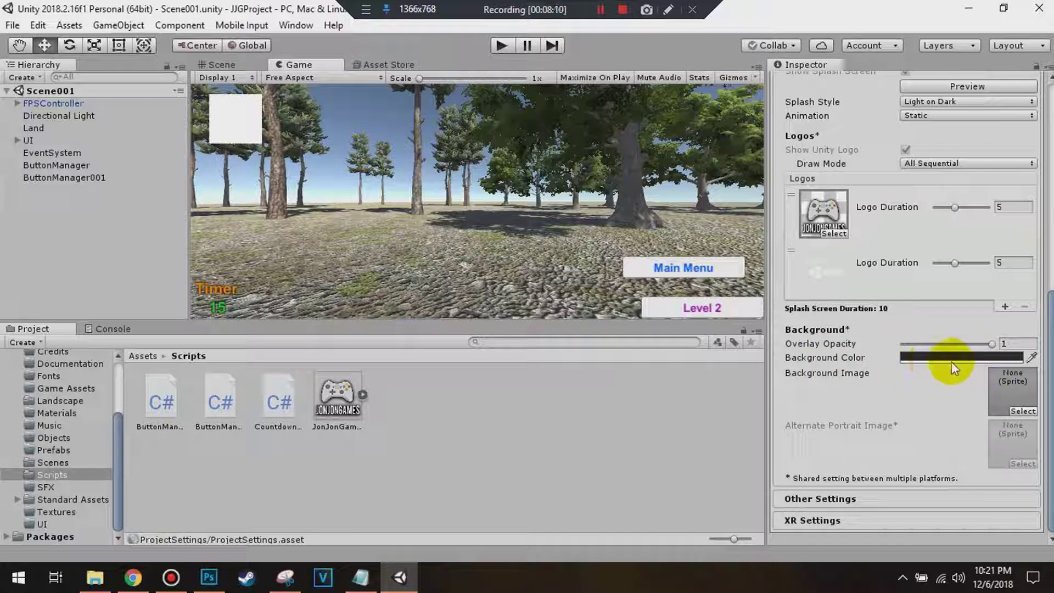
mouse_move(163, 196)
left_mouse_down()
mouse_move(154, 134)
mouse_move(160, 142)
mouse_move(126, 117)
mouse_move(222, 123)
left_mouse_up()
left_click(957, 189)
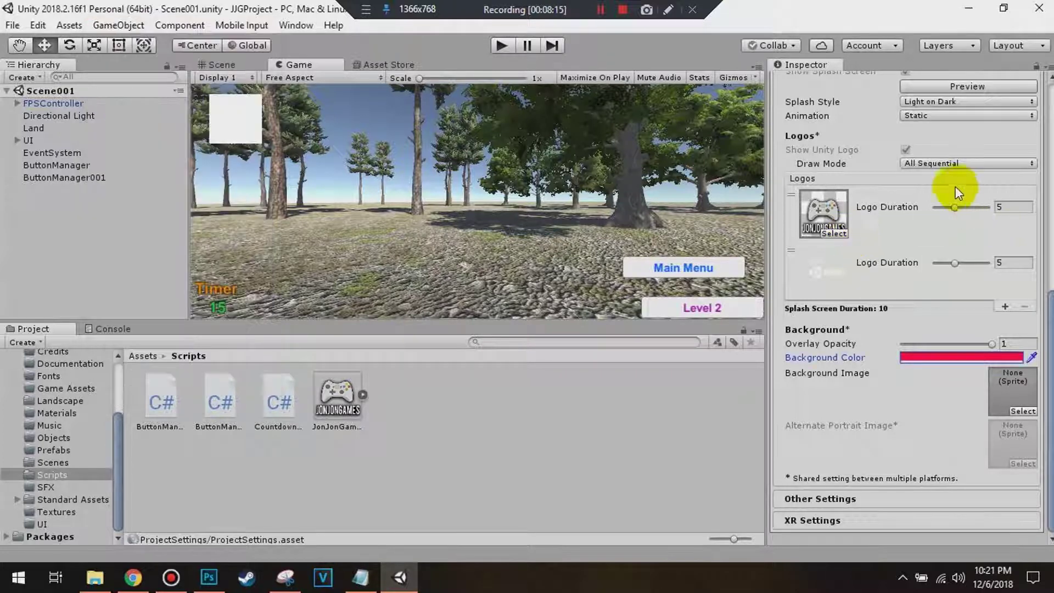
left_click(958, 83)
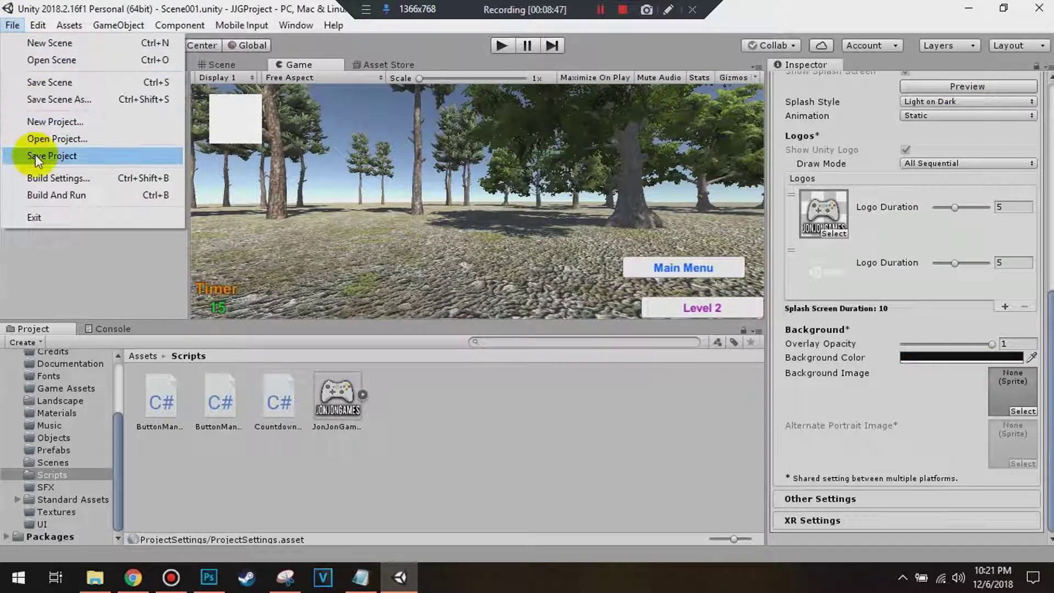
Step: Save the project with File > Save Project and review the Player Settings in the Inspector
left_click(36, 156)
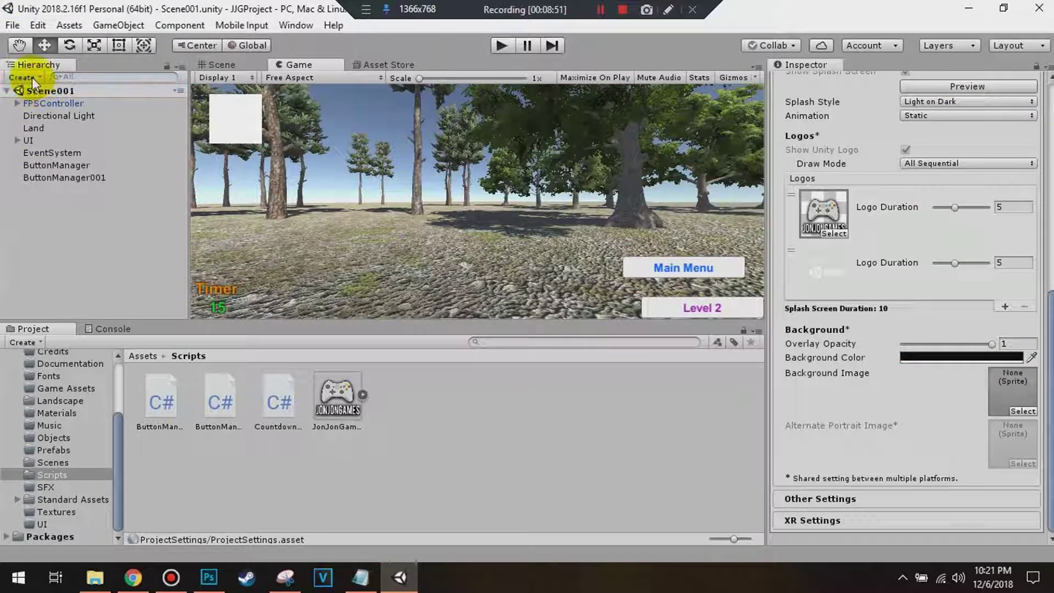
scroll(824, 247, "up", 10)
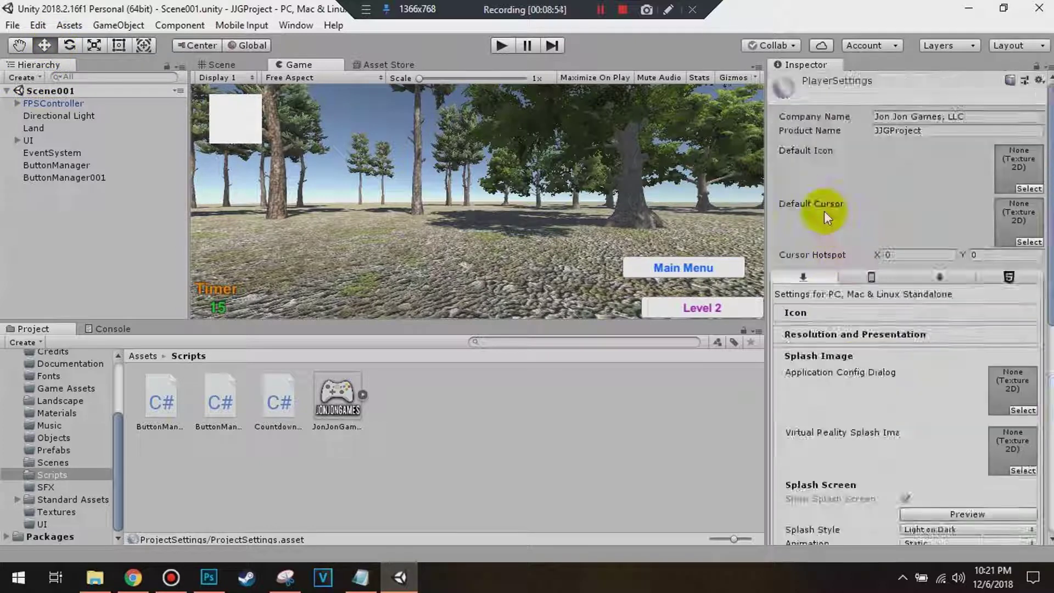
scroll(972, 345, "down", 6)
scroll(912, 264, "up", 6)
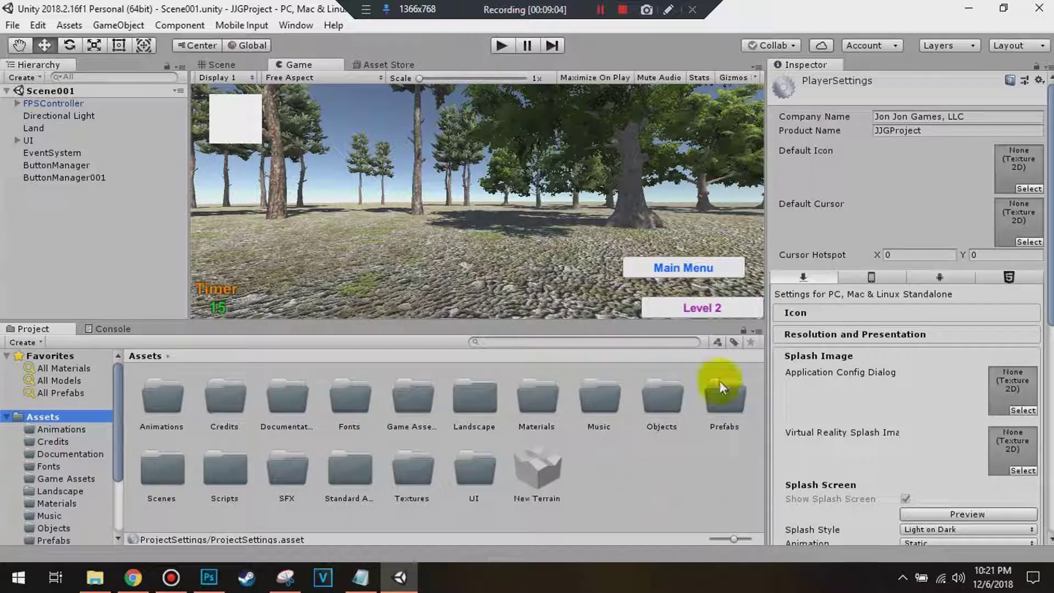
scroll(811, 420, "down", 6)
scroll(786, 378, "up", 4)
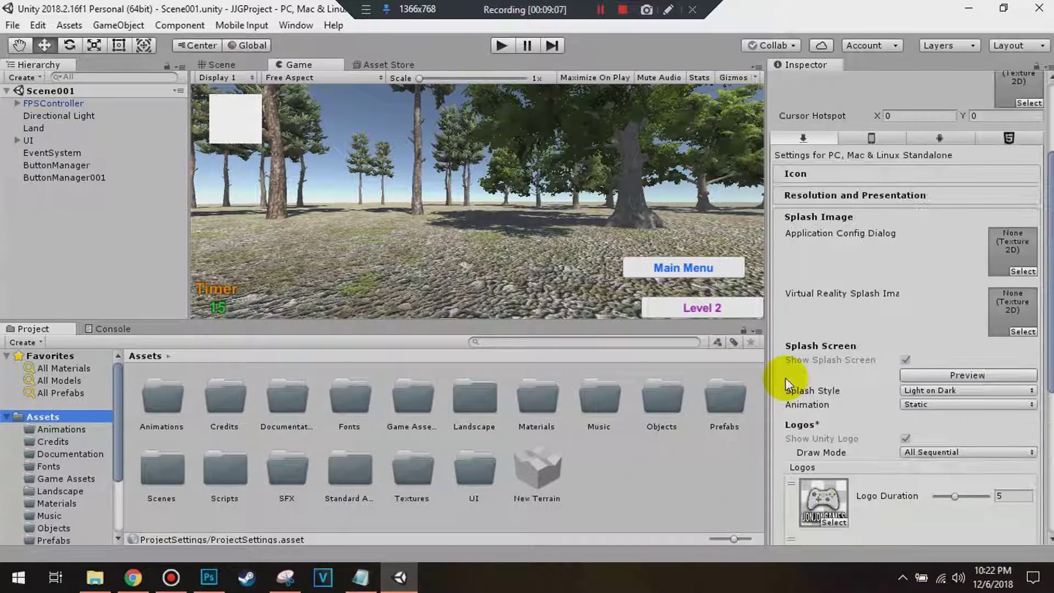